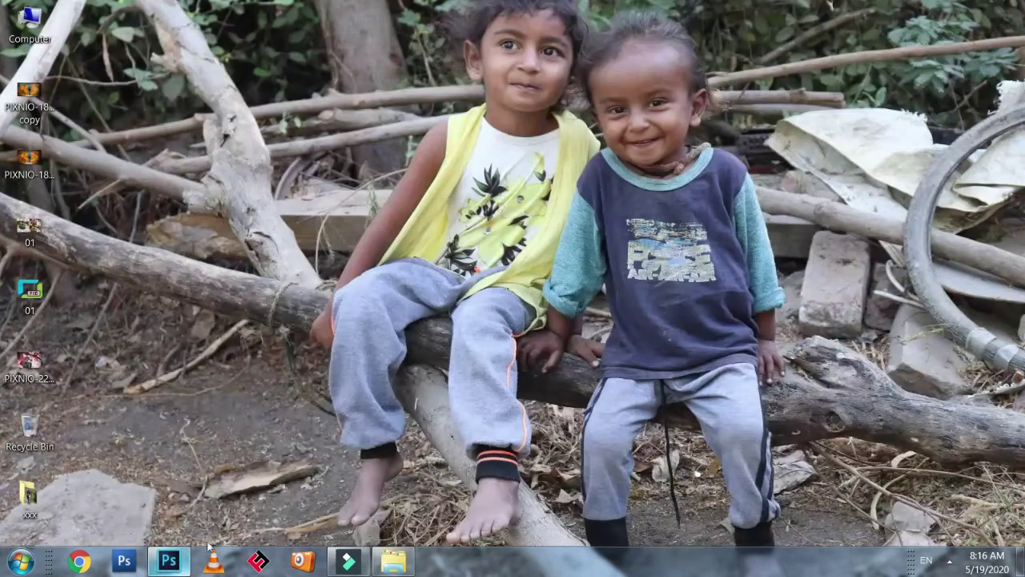
{"action": "left_click", "coordinate": [171, 562]}
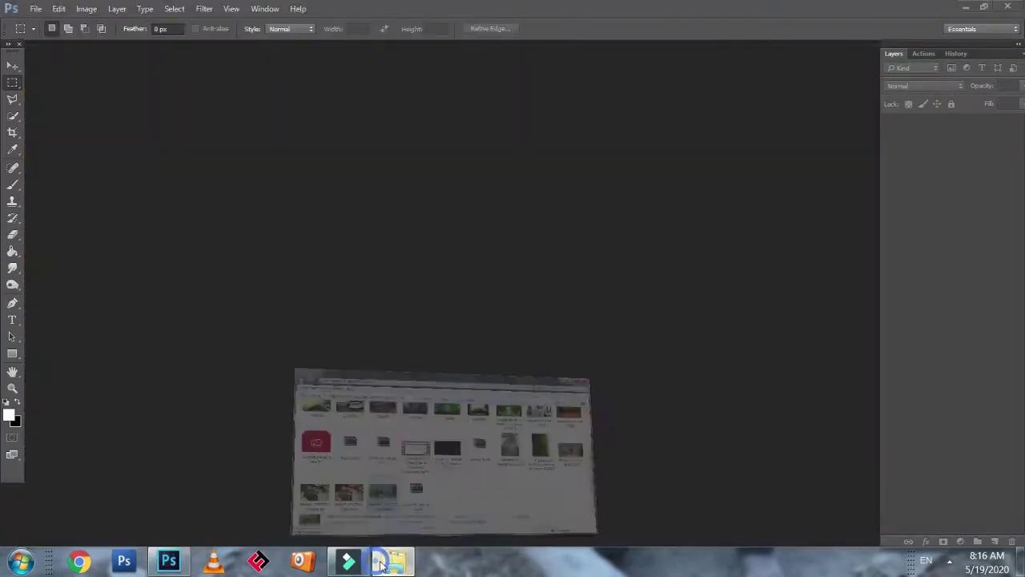
{"action": "left_click", "coordinate": [392, 562]}
{"action": "left_click_drag", "start_coordinate": [345, 397], "coordinate": [101, 447]}
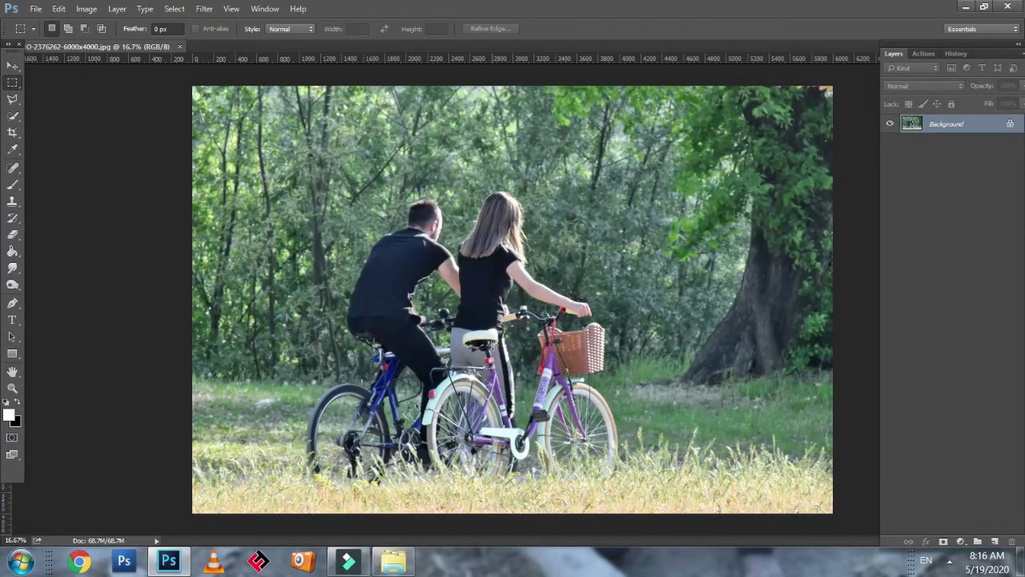
Duplicate the Background layer, keeping the default name Background copy
{"action": "right_click", "coordinate": [961, 124]}
{"action": "left_click", "coordinate": [916, 153]}
{"action": "left_click", "coordinate": [612, 170]}
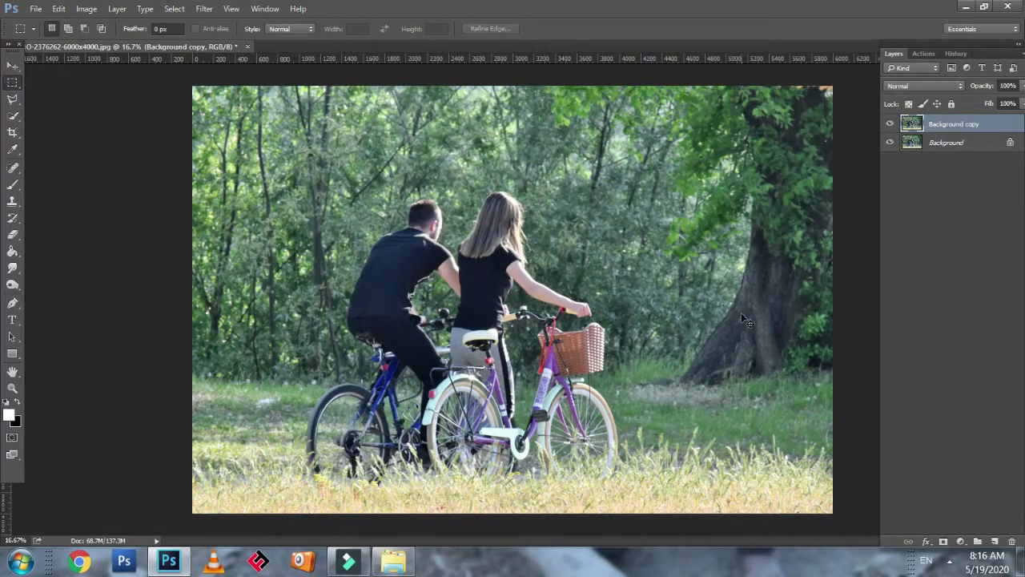
Start the Camera Raw Filter on the layer copy and set the calibration's Green Primary saturation to +100 and hue to -100
{"action": "left_click", "coordinate": [205, 9]}
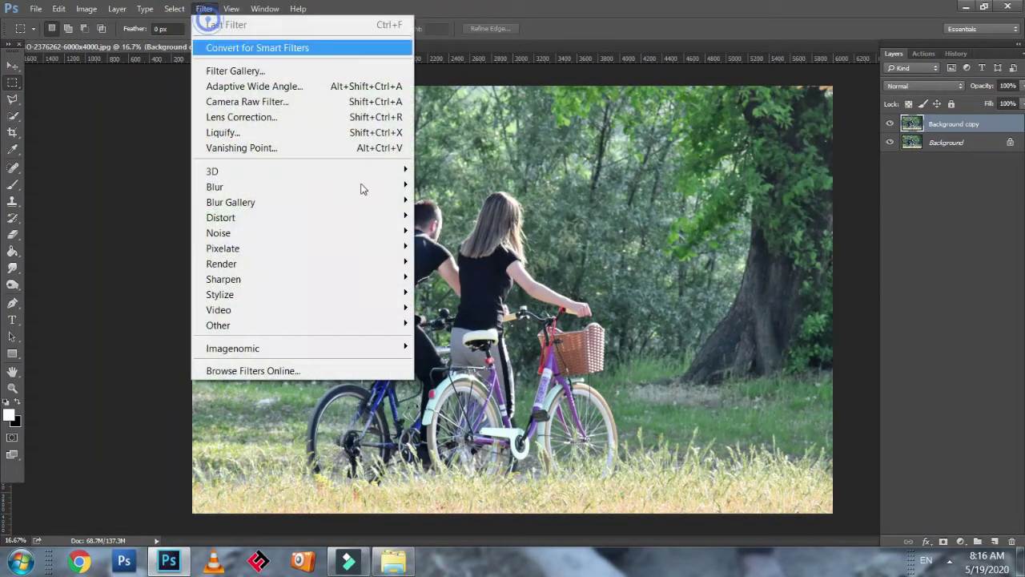
{"action": "left_click", "coordinate": [256, 102]}
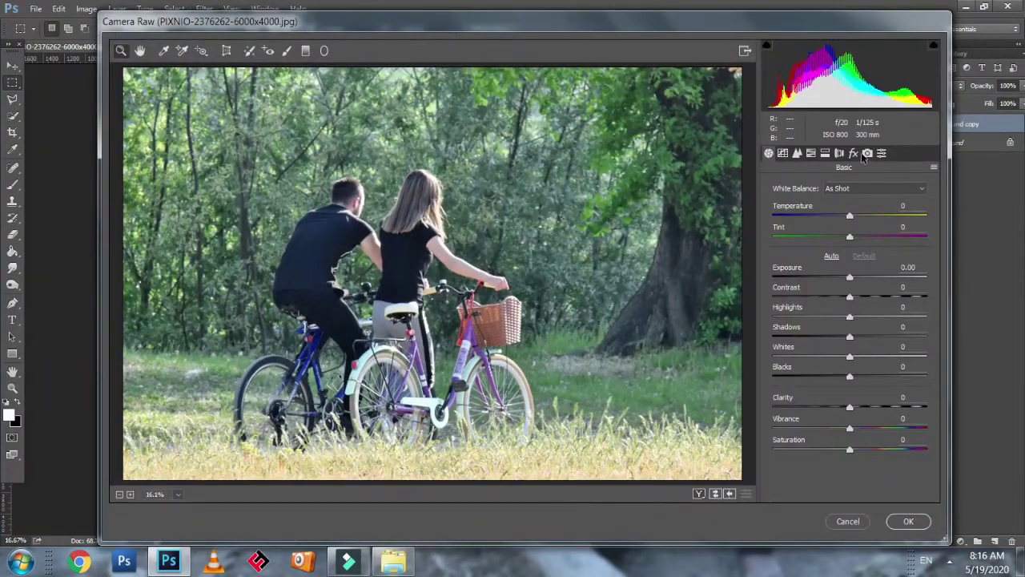
{"action": "left_click", "coordinate": [867, 153]}
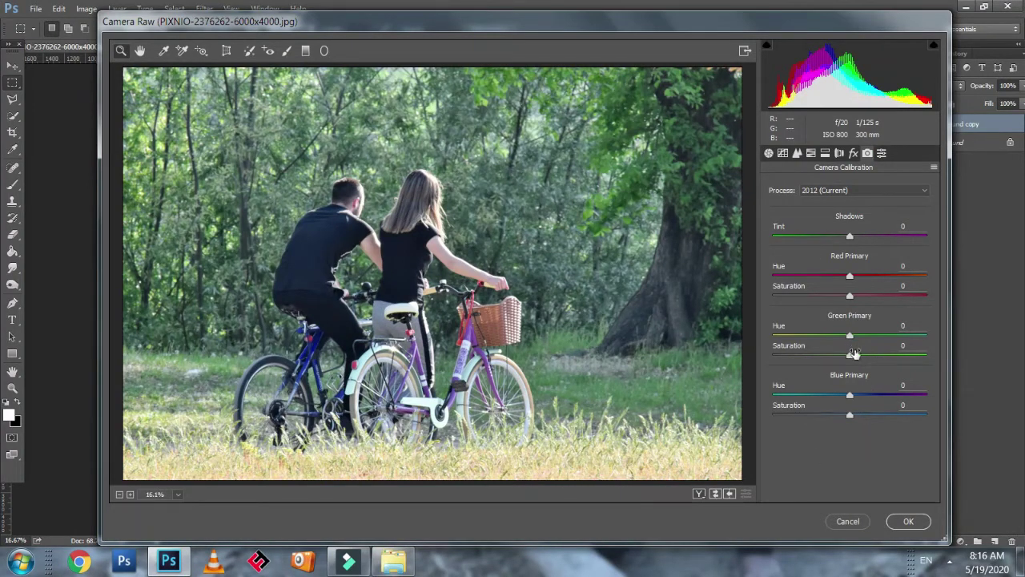
{"action": "left_click_drag", "start_coordinate": [861, 356], "coordinate": [937, 376]}
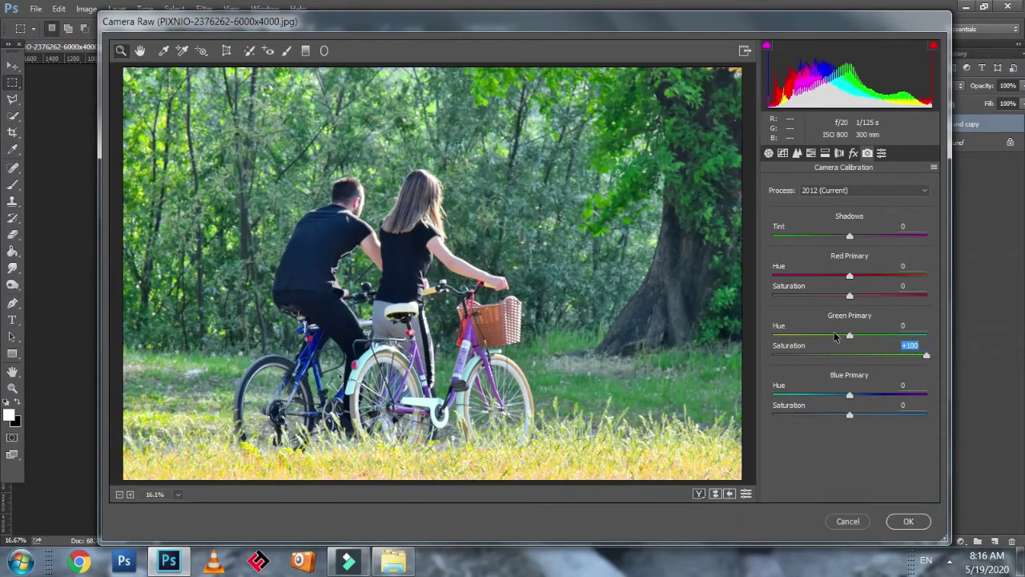
{"action": "left_click_drag", "start_coordinate": [850, 335], "coordinate": [757, 338]}
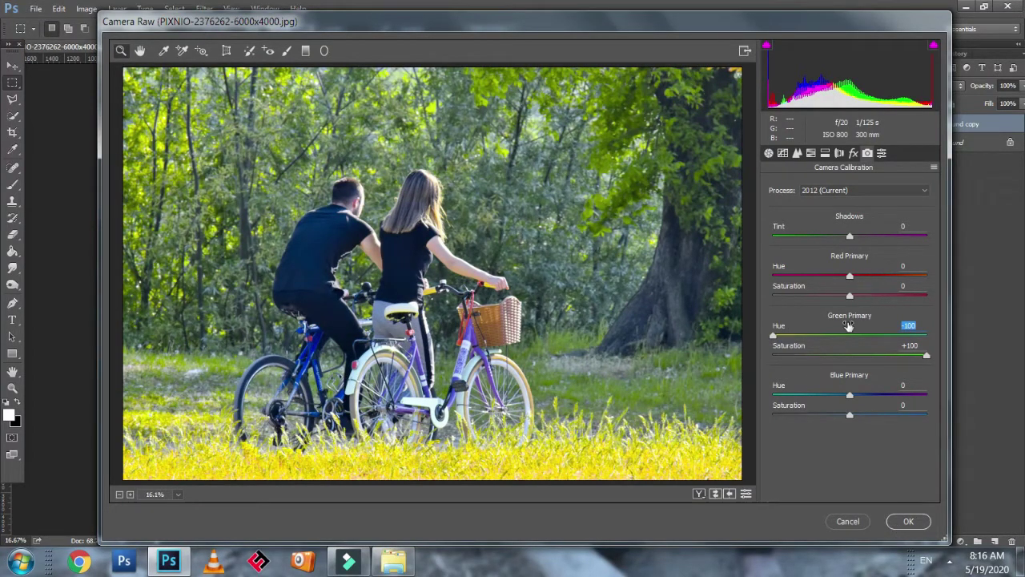
{"action": "left_click_drag", "start_coordinate": [815, 228], "coordinate": [872, 232]}
Set the HSL hues to -28 for Yellows, -88 for Greens and -38 for Blues, and apply the filter
{"action": "left_click", "coordinate": [783, 154]}
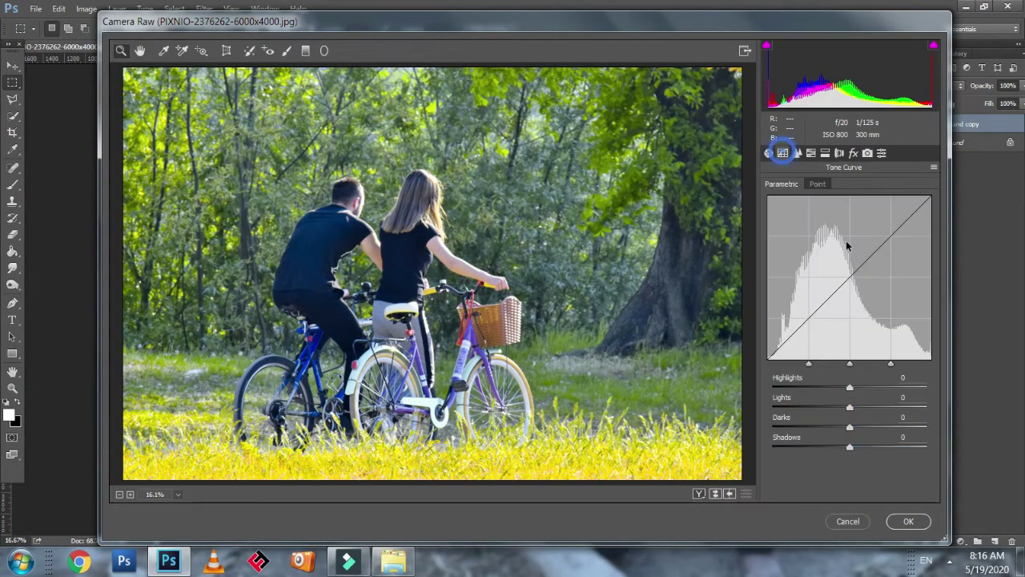
{"action": "left_click", "coordinate": [811, 155]}
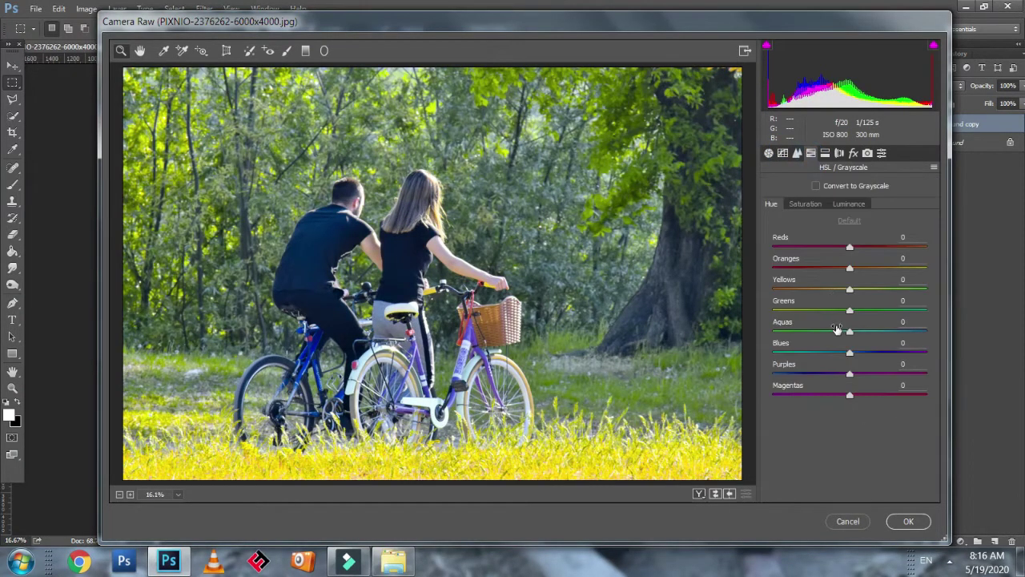
{"action": "left_click_drag", "start_coordinate": [849, 289], "coordinate": [781, 311]}
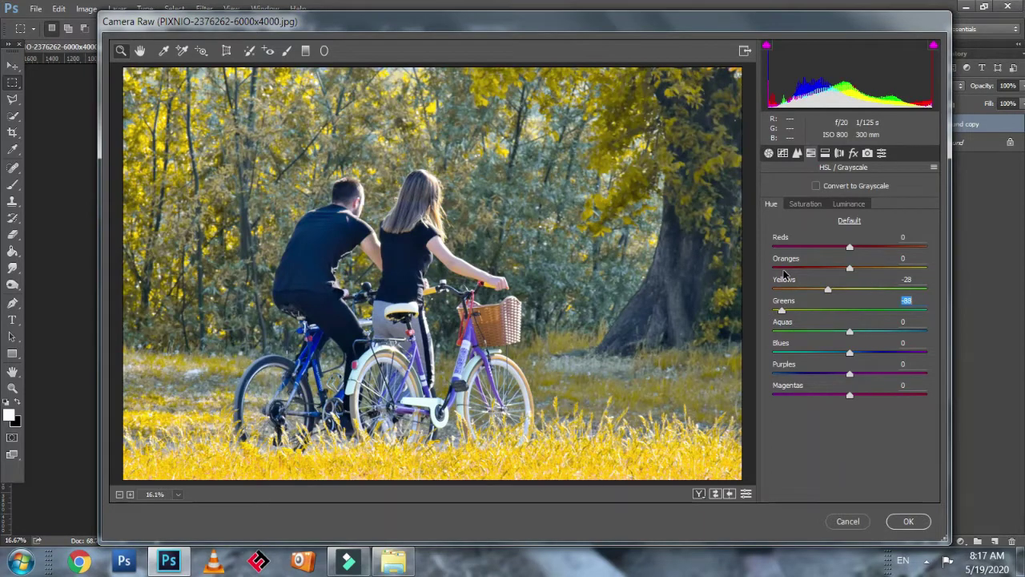
{"action": "left_click_drag", "start_coordinate": [850, 352], "coordinate": [825, 343]}
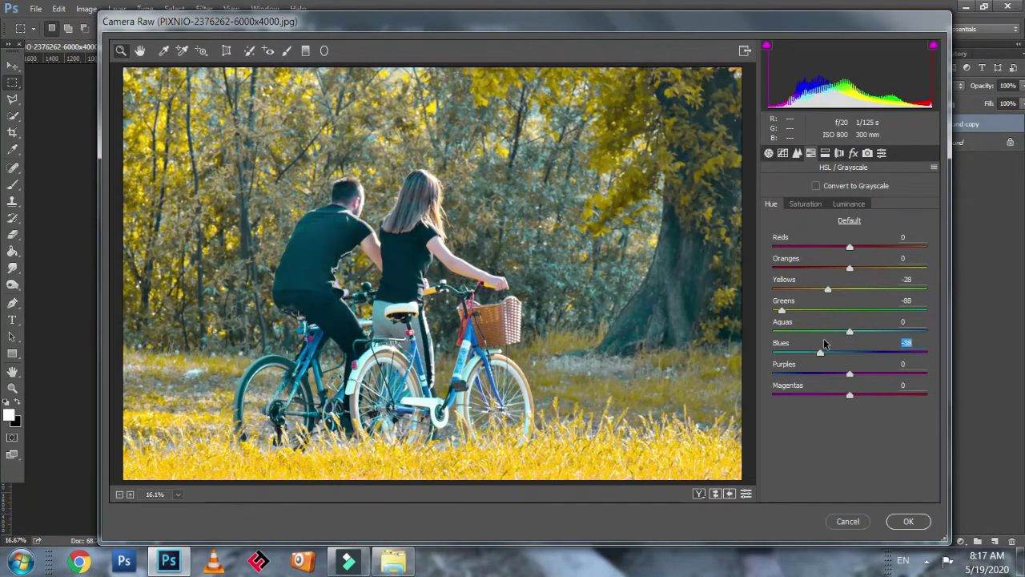
{"action": "mouse_move", "coordinate": [851, 268]}
{"action": "left_mouse_down"}
{"action": "mouse_move", "coordinate": [890, 269]}
{"action": "mouse_move", "coordinate": [860, 282]}
{"action": "left_mouse_up"}
{"action": "left_click", "coordinate": [907, 520]}
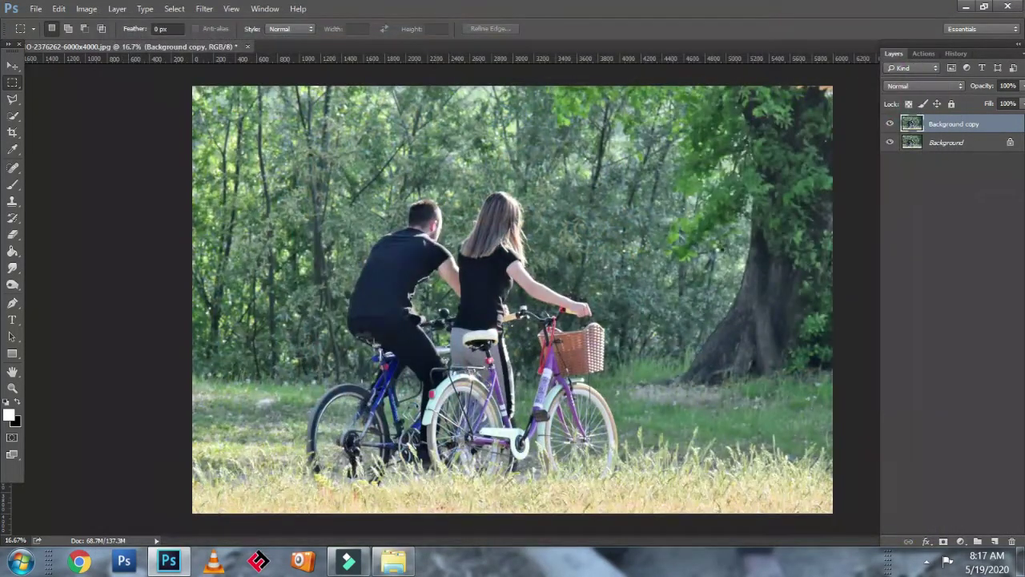
Compare the photo before and after the Camera Raw colour change and examine the couple and foliage up close
{"action": "key", "text": "ctrl+z"}
{"action": "key", "text": "ctrl+z"}
{"action": "key", "text": "ctrl+z"}
{"action": "key", "text": "ctrl+z"}
{"action": "key", "text": "ctrl+z"}
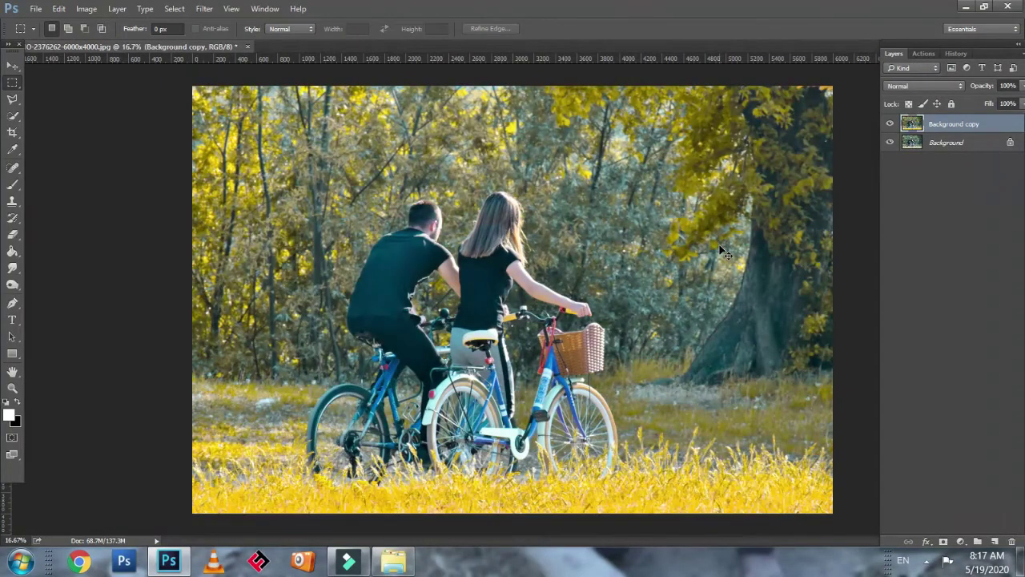
{"action": "key", "text": "ctrl+z"}
{"action": "key", "text": "ctrl+plus"}
{"action": "key", "text": "ctrl+plus"}
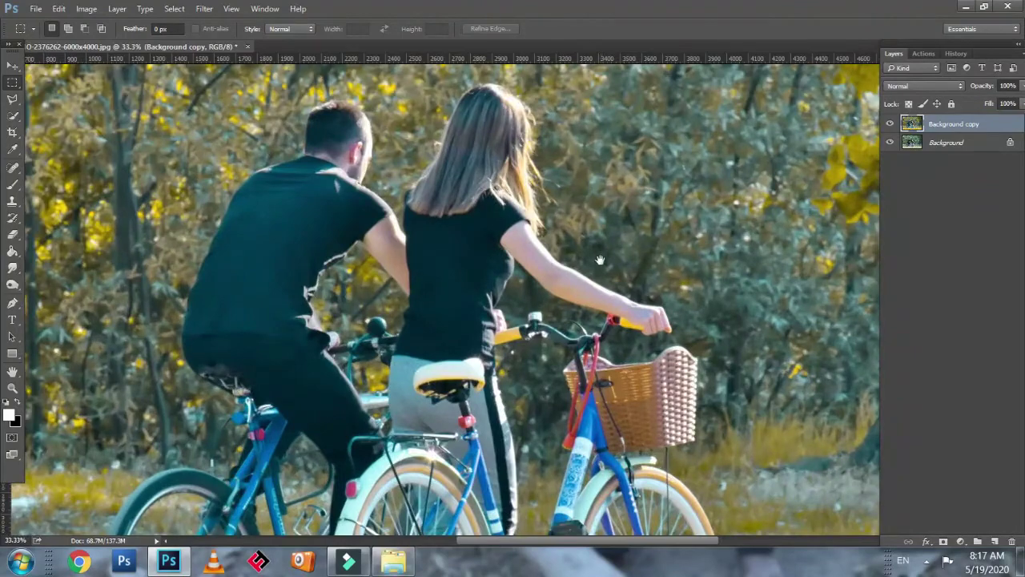
{"action": "key", "text": "ctrl+plus"}
{"action": "key", "text": "ctrl+minus"}
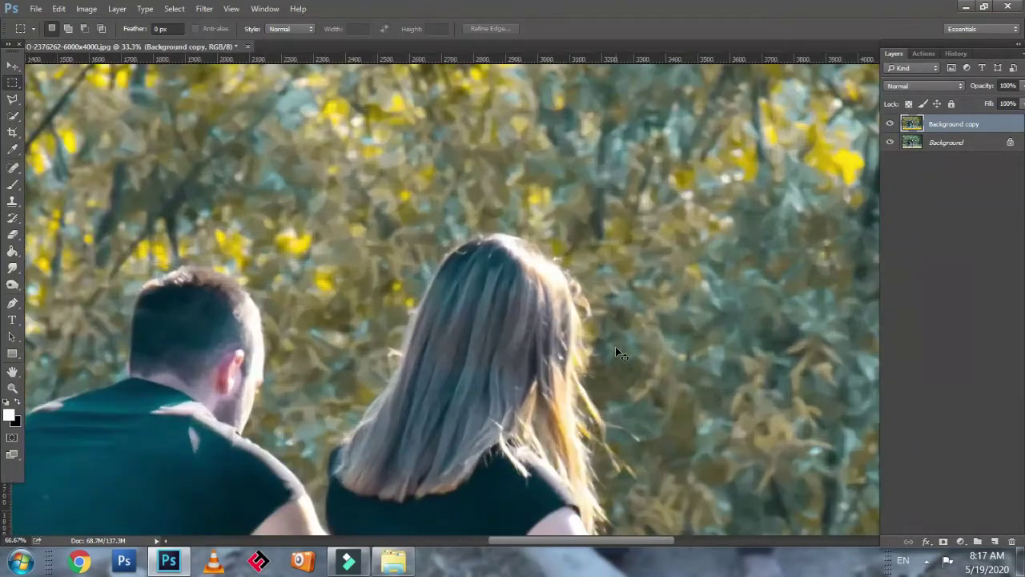
{"action": "key", "text": "ctrl+minus"}
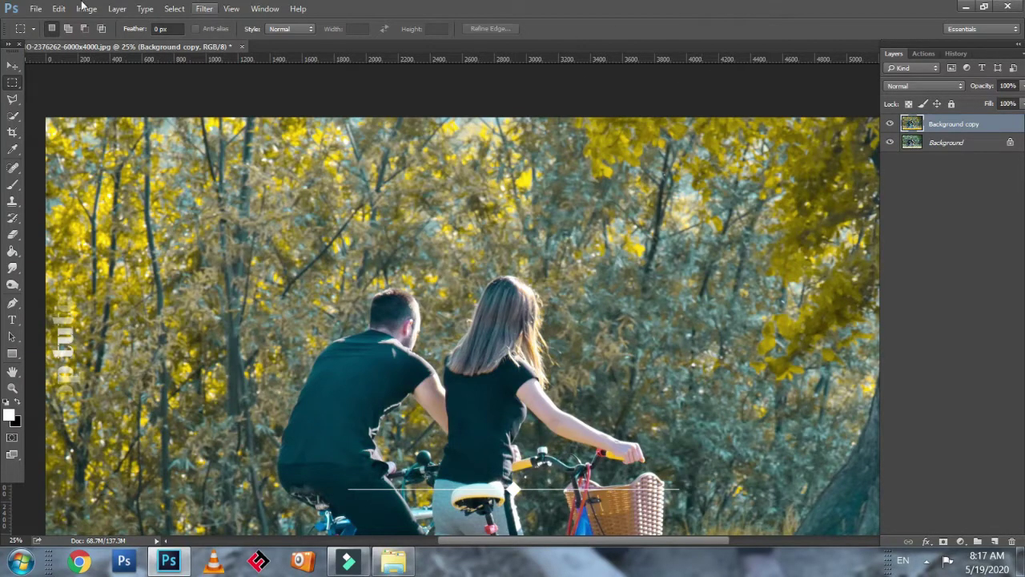
Start the Camera Raw Filter again on the layer copy and bring up its HSL hue adjustments
{"action": "left_click", "coordinate": [202, 9]}
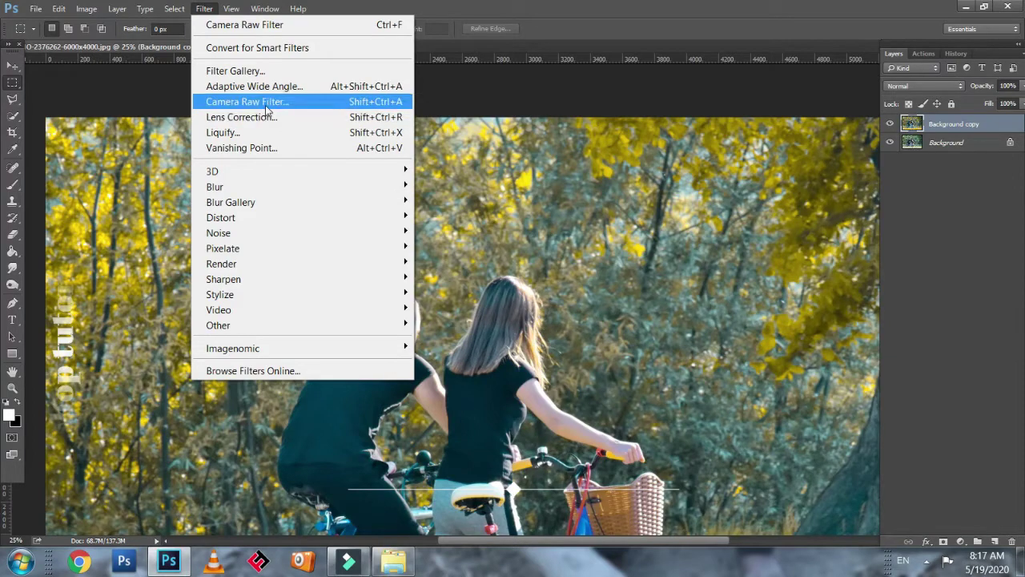
{"action": "left_click", "coordinate": [285, 104]}
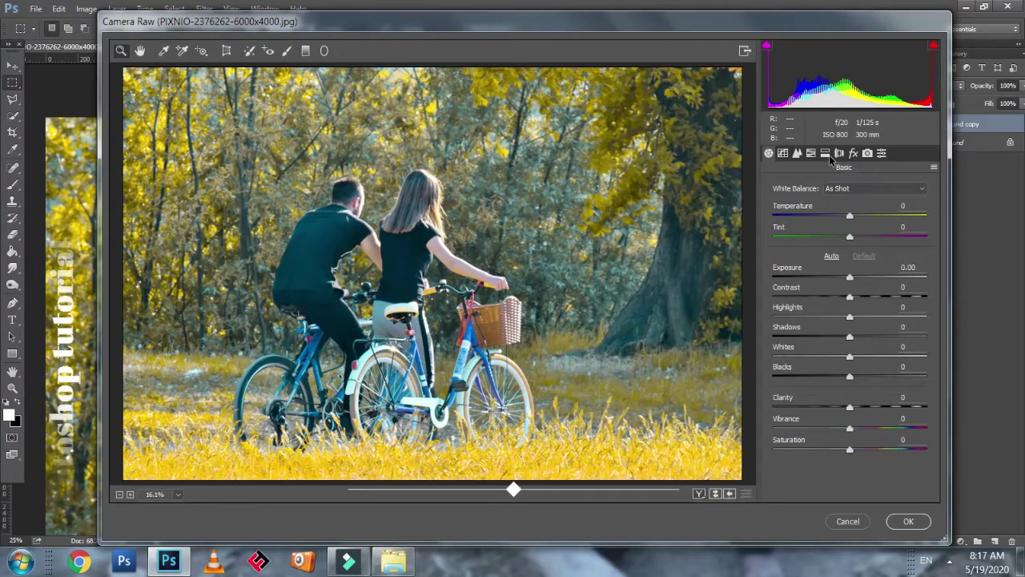
{"action": "left_click", "coordinate": [797, 153]}
{"action": "left_click", "coordinate": [810, 153]}
{"action": "left_click_drag", "start_coordinate": [849, 289], "coordinate": [854, 293]}
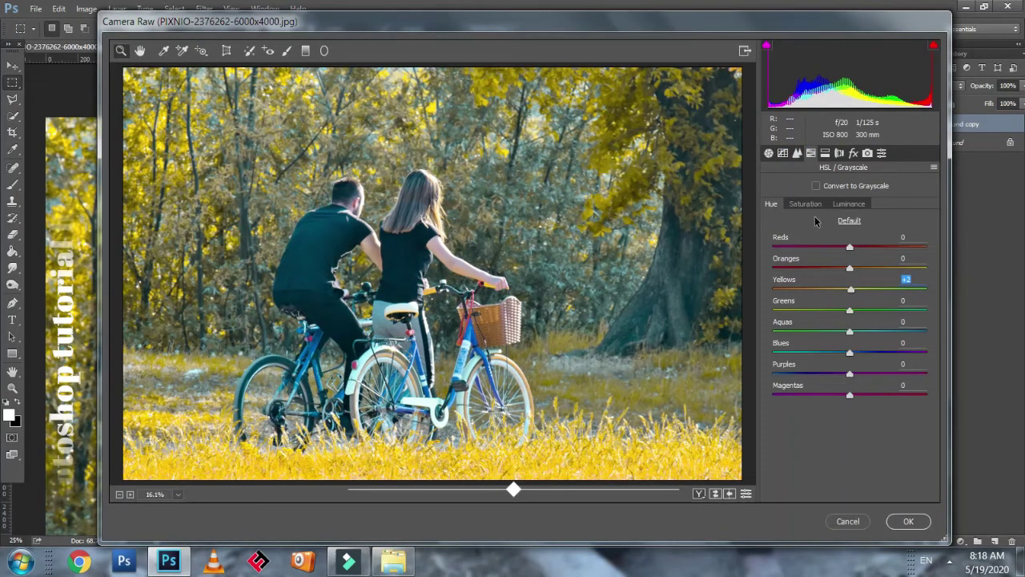
{"action": "left_click", "coordinate": [849, 221]}
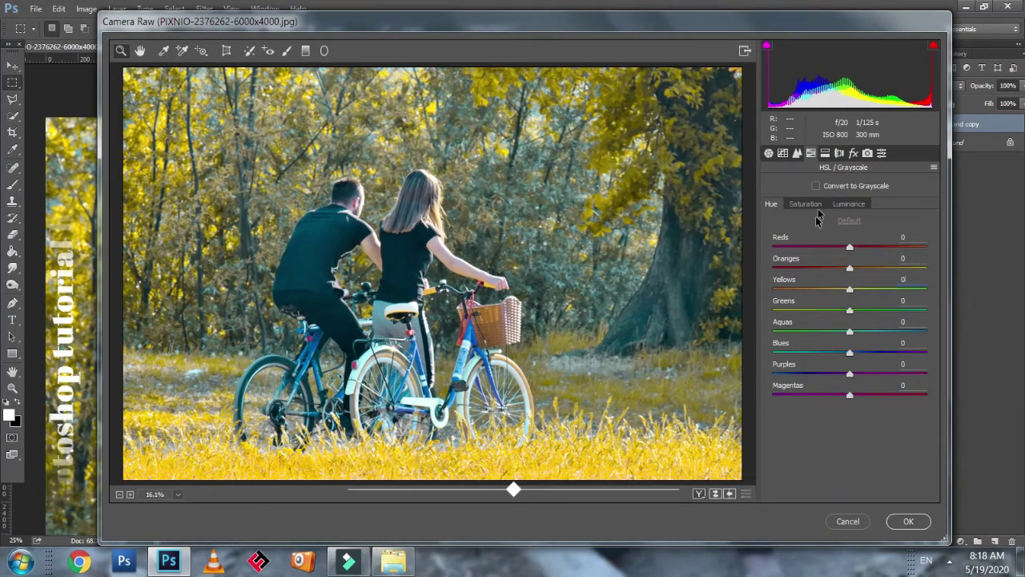
{"action": "left_click", "coordinate": [797, 154]}
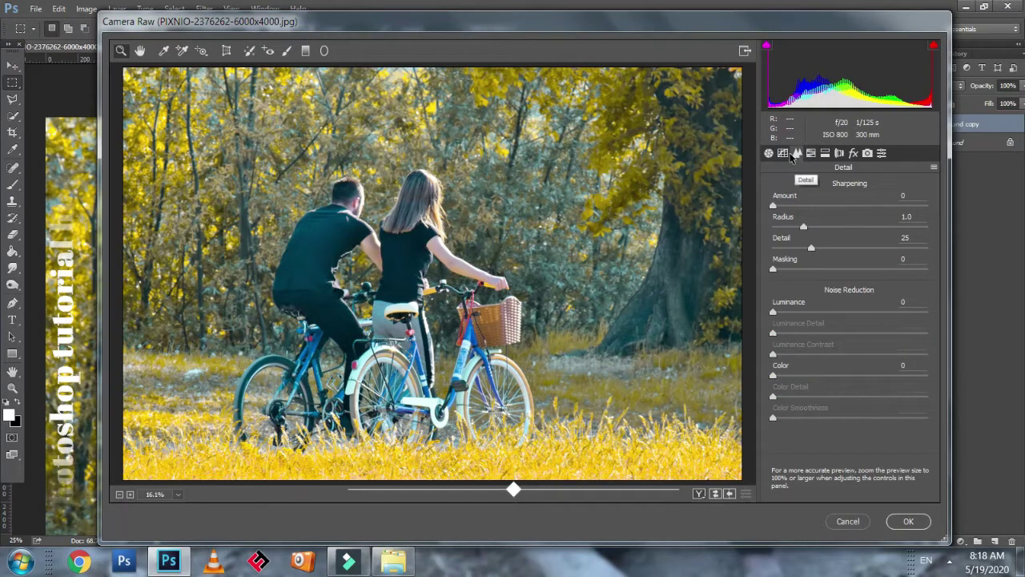
{"action": "left_click", "coordinate": [838, 154]}
{"action": "left_click", "coordinate": [824, 154]}
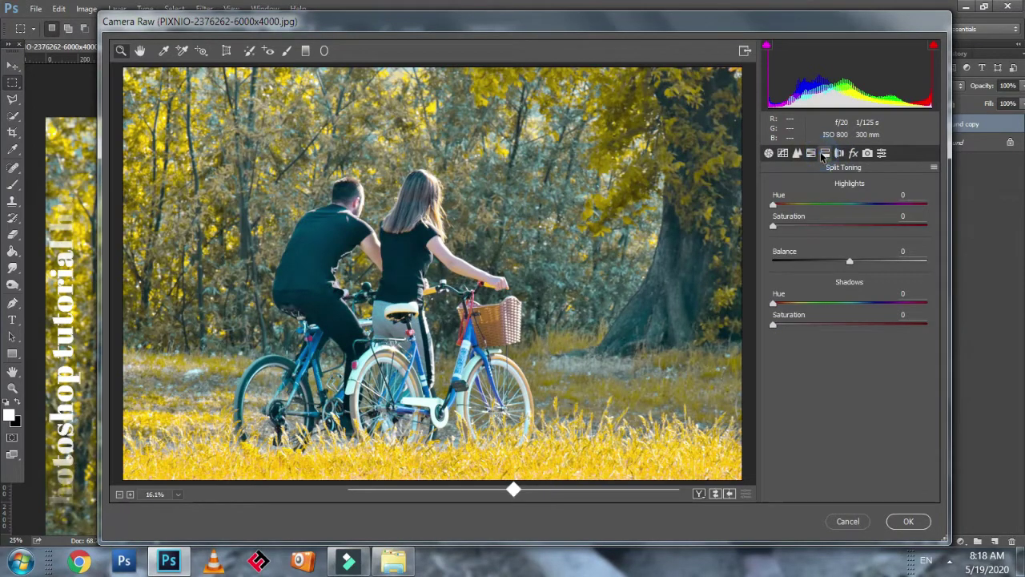
{"action": "left_click", "coordinate": [853, 154]}
{"action": "left_click", "coordinate": [867, 154]}
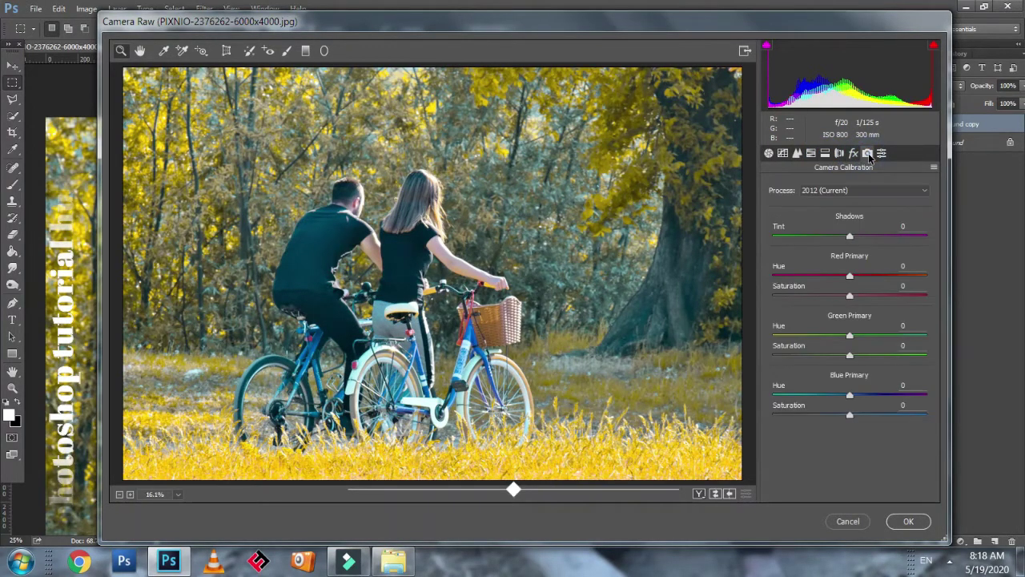
{"action": "left_click", "coordinate": [783, 154]}
{"action": "left_click", "coordinate": [798, 153]}
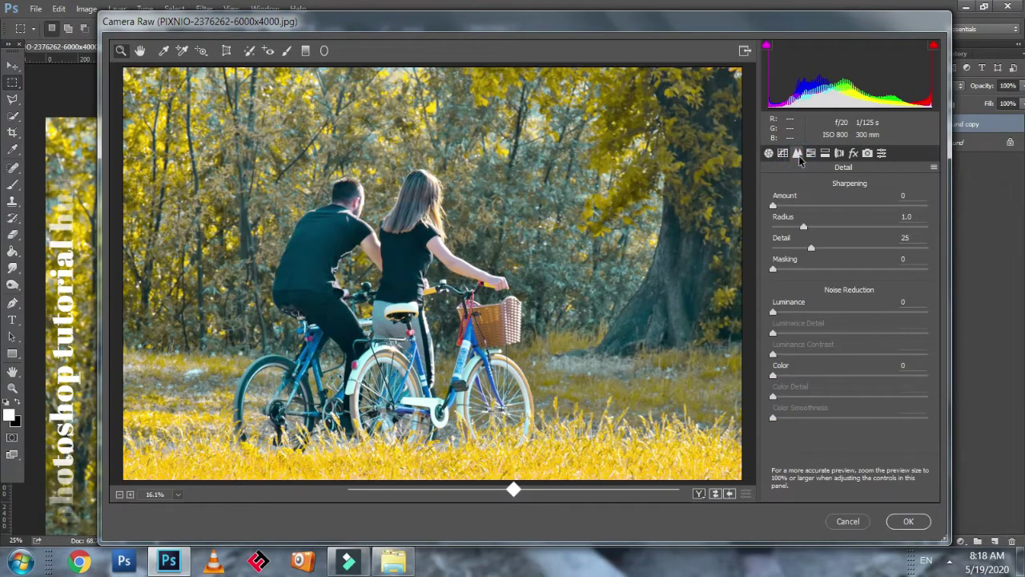
Set the HSL hues to -40 for Yellows, +78 for Greens and +20 for Oranges
{"action": "left_click", "coordinate": [810, 154]}
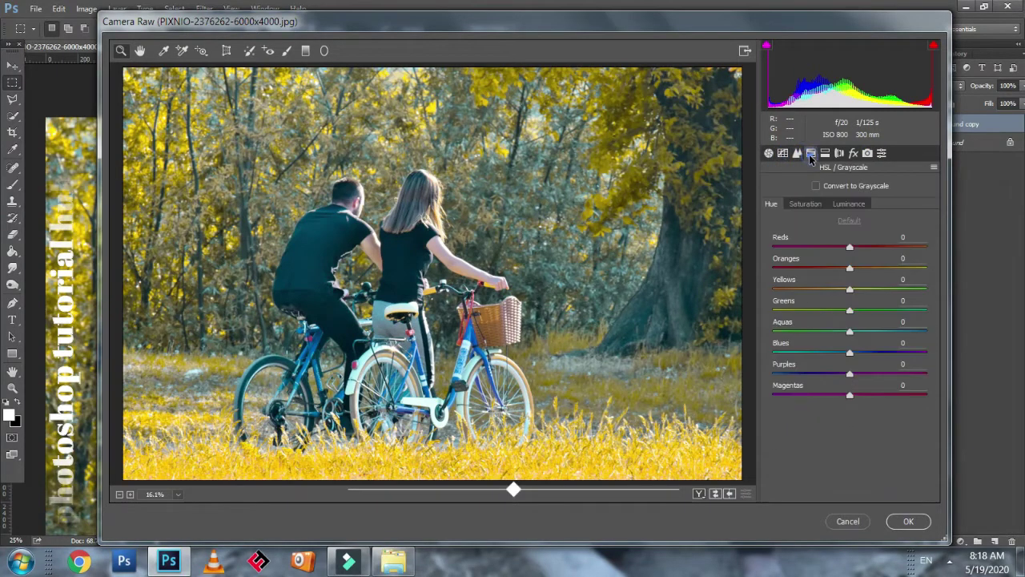
{"action": "left_click", "coordinate": [771, 205]}
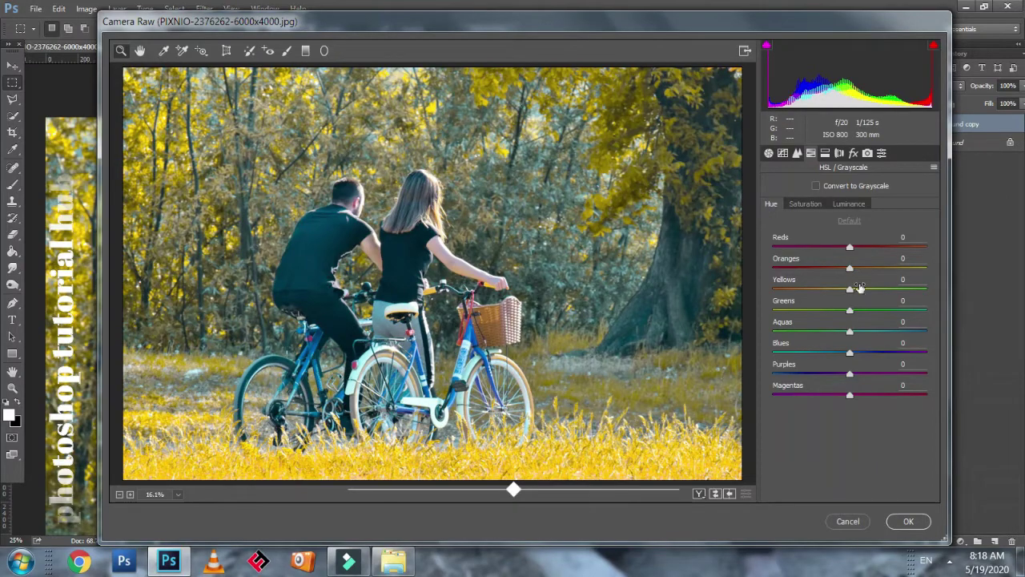
{"action": "left_click_drag", "start_coordinate": [856, 291], "coordinate": [909, 328]}
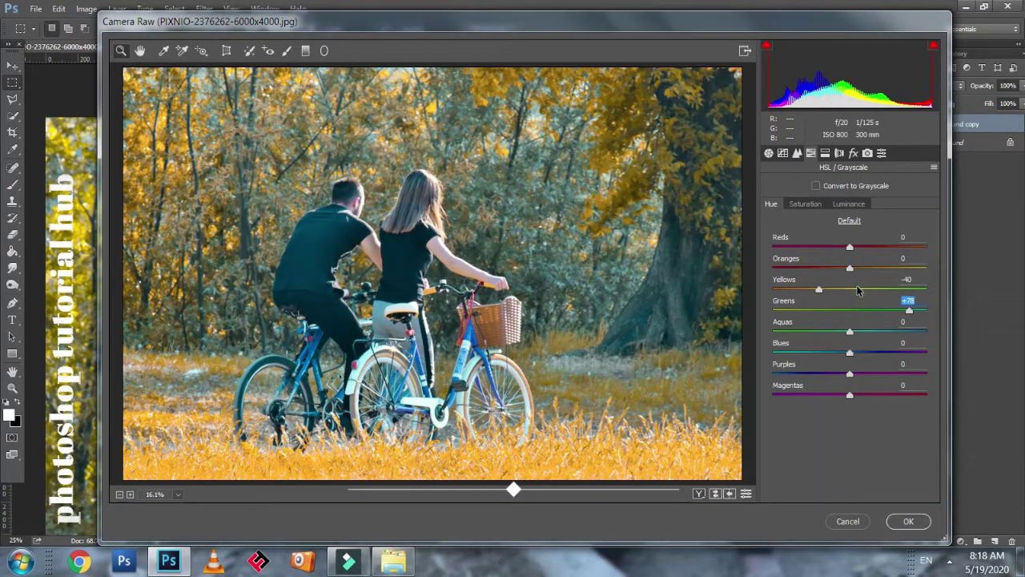
{"action": "left_click_drag", "start_coordinate": [851, 267], "coordinate": [830, 267]}
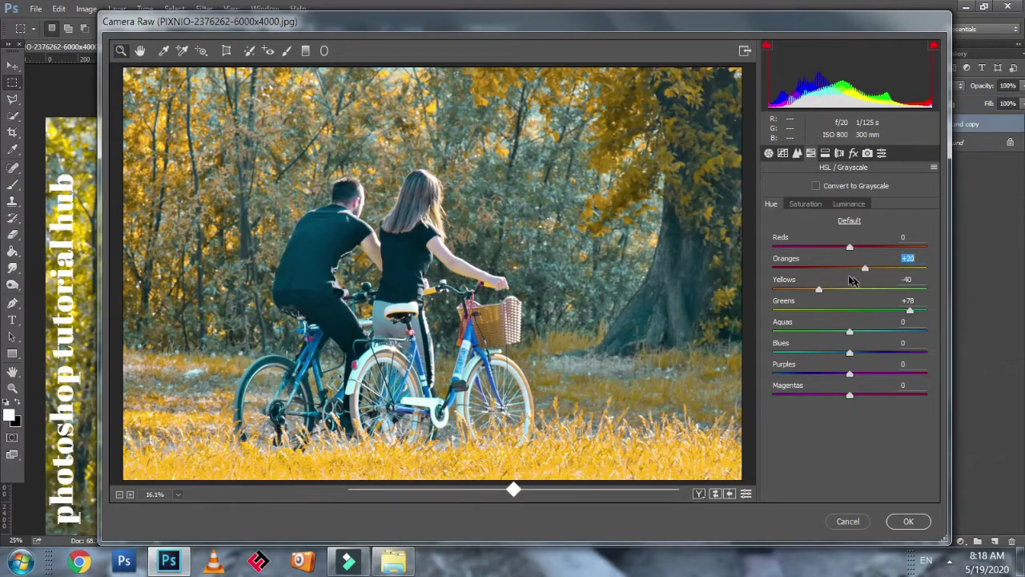
{"action": "type", "text": "043"}
{"action": "key", "text": "Return"}
Set the HSL saturation to -46 for Yellows and +53 for Oranges, and apply the filter
{"action": "left_click", "coordinate": [809, 206]}
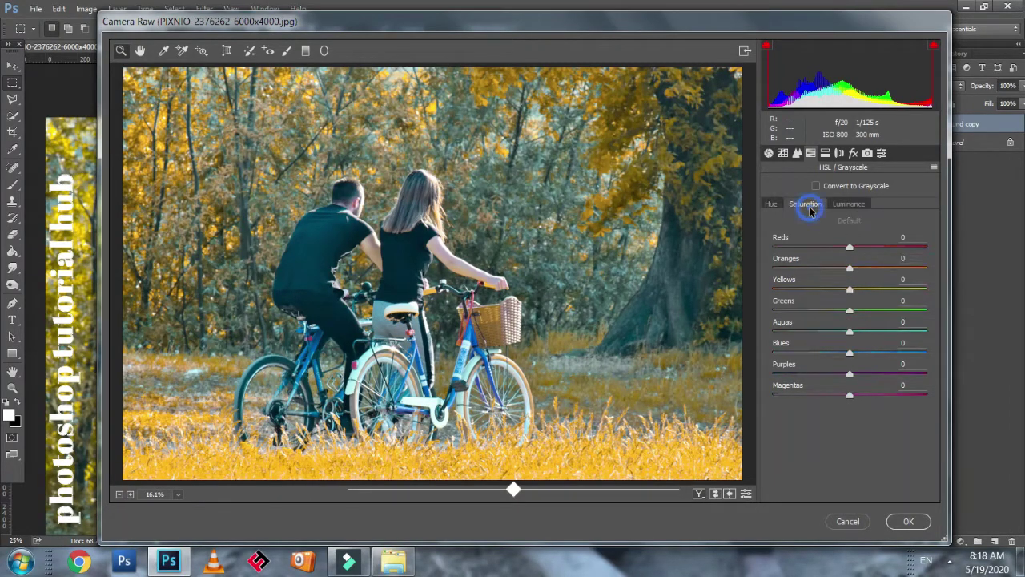
{"action": "left_click_drag", "start_coordinate": [850, 292], "coordinate": [900, 300]}
{"action": "key", "text": "Up"}
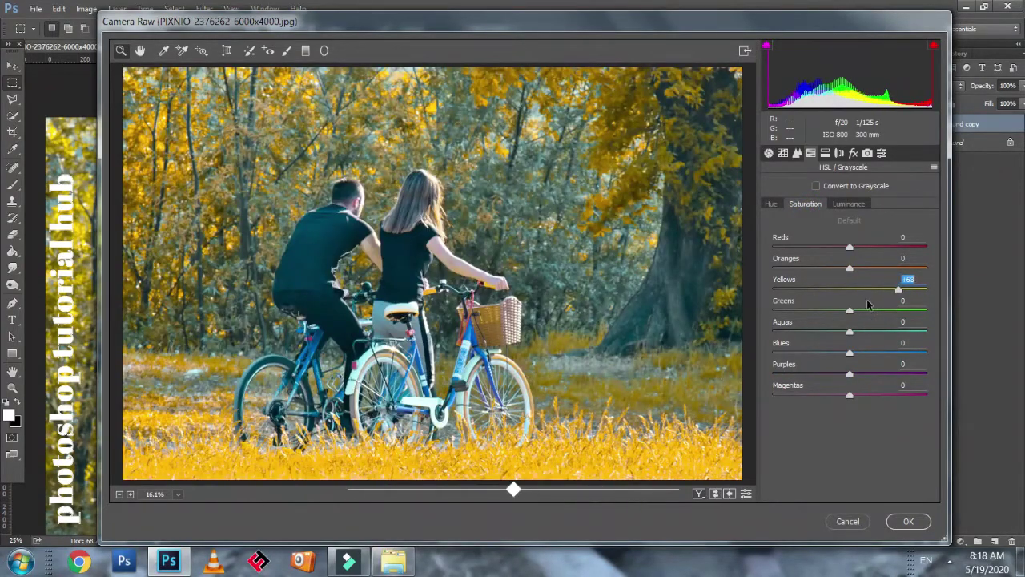
{"action": "left_click_drag", "start_coordinate": [862, 293], "coordinate": [880, 330]}
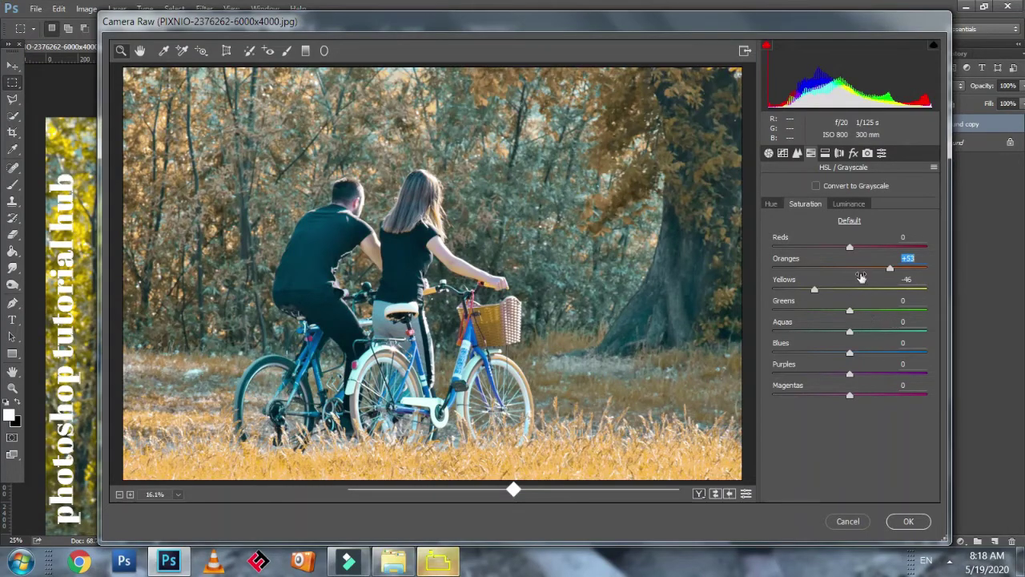
{"action": "left_click", "coordinate": [901, 521]}
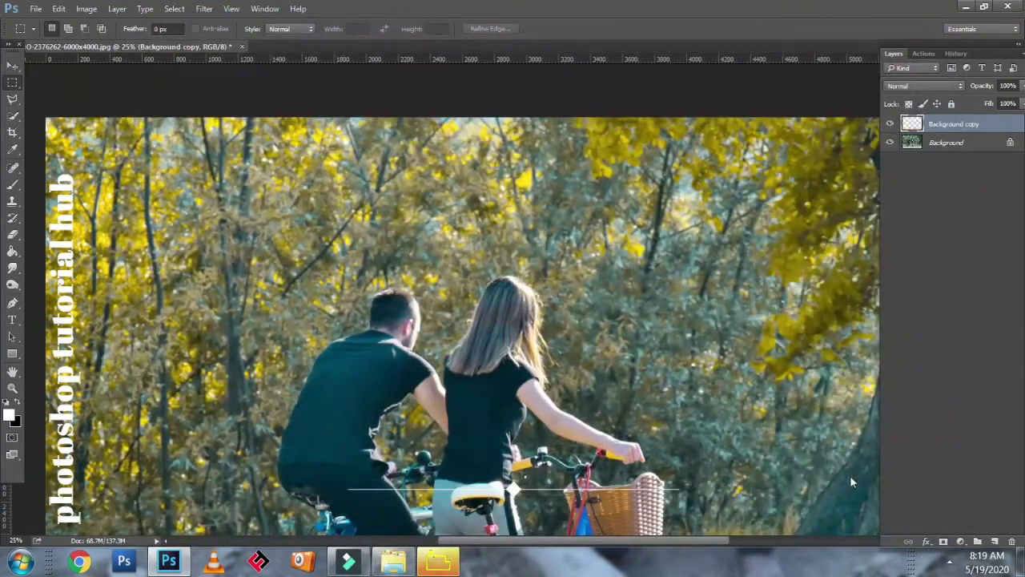
Examine the recoloured couple, bicycles and foliage up close and in the whole photo
{"action": "key", "text": "h"}
{"action": "left_click_drag", "start_coordinate": [703, 266], "coordinate": [772, 256]}
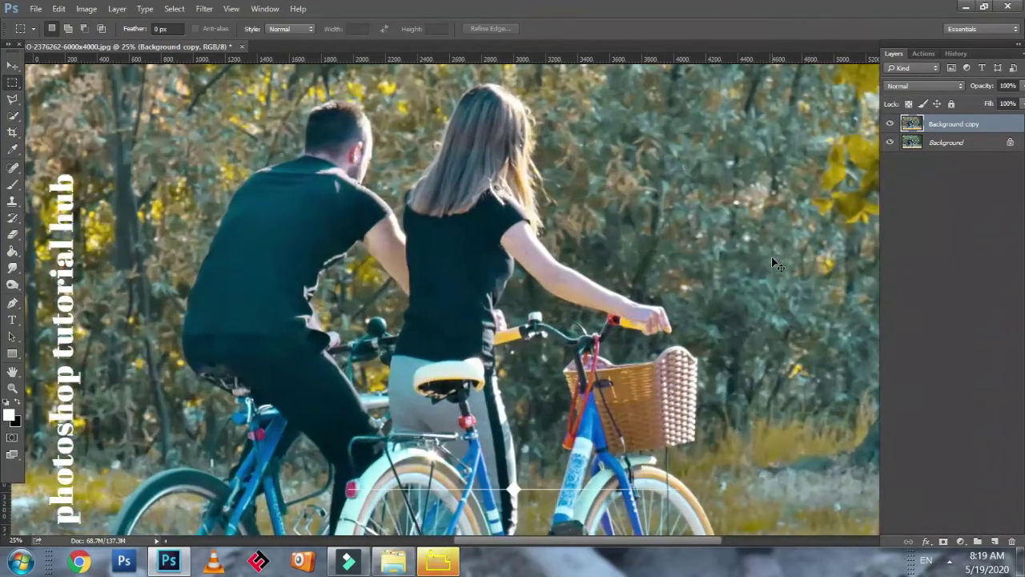
{"action": "key", "text": "ctrl+plus"}
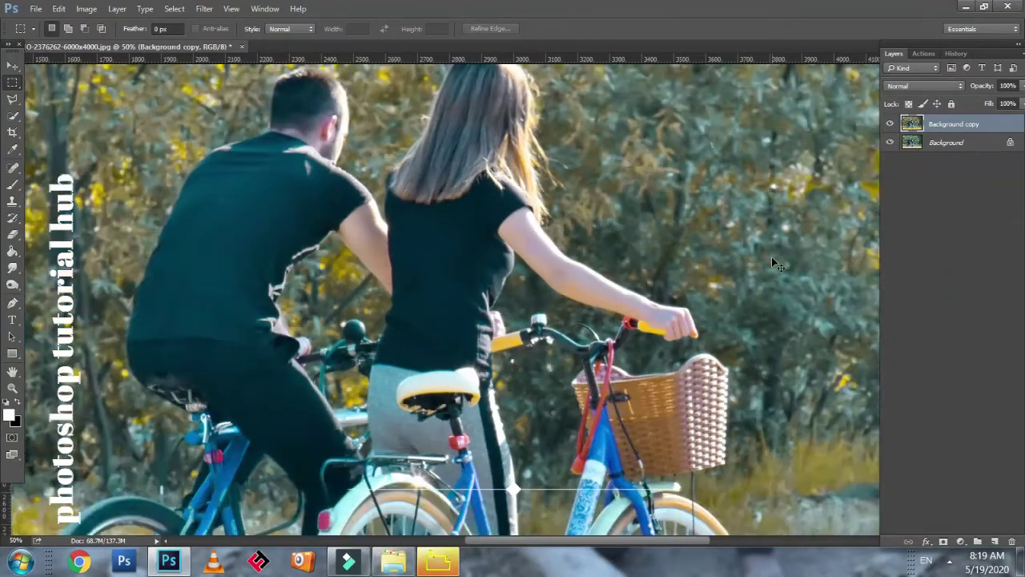
{"action": "key", "text": "ctrl+minus"}
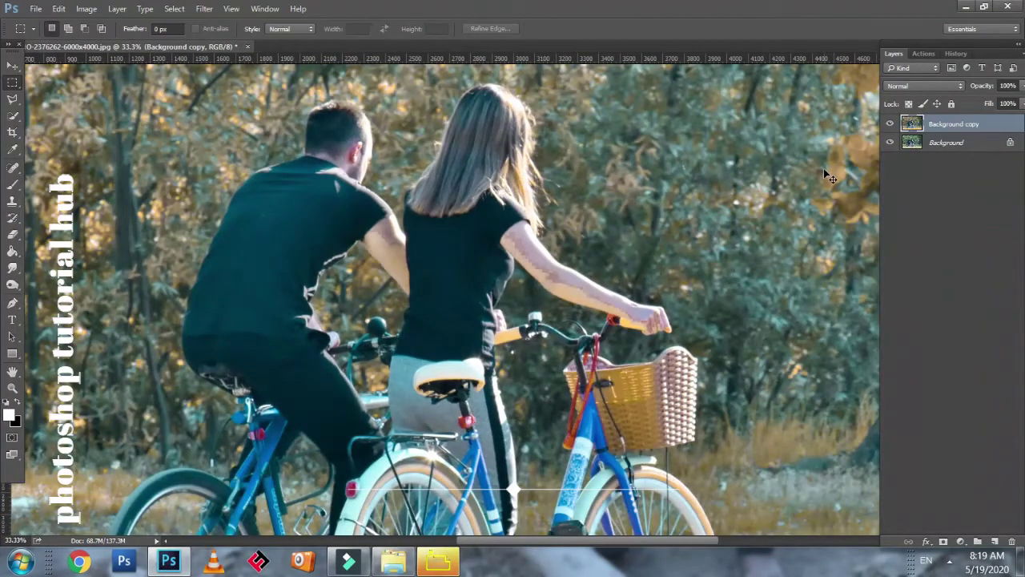
{"action": "key", "text": "ctrl+minus"}
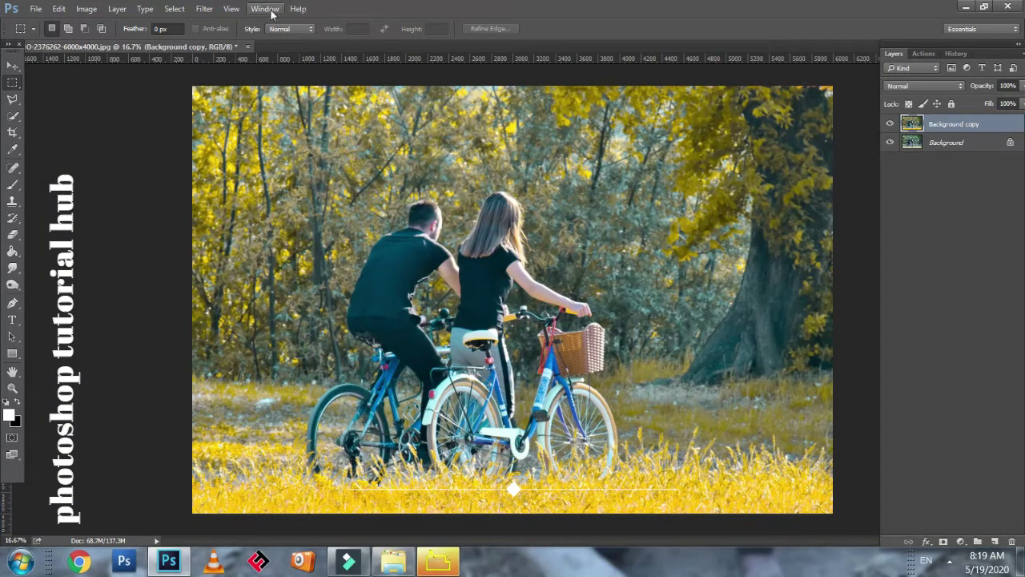
Start the Camera Raw Filter again and set the lens-correction vignetting amount to -66 with a midpoint of 2
{"action": "left_click", "coordinate": [204, 9]}
{"action": "left_click", "coordinate": [281, 103]}
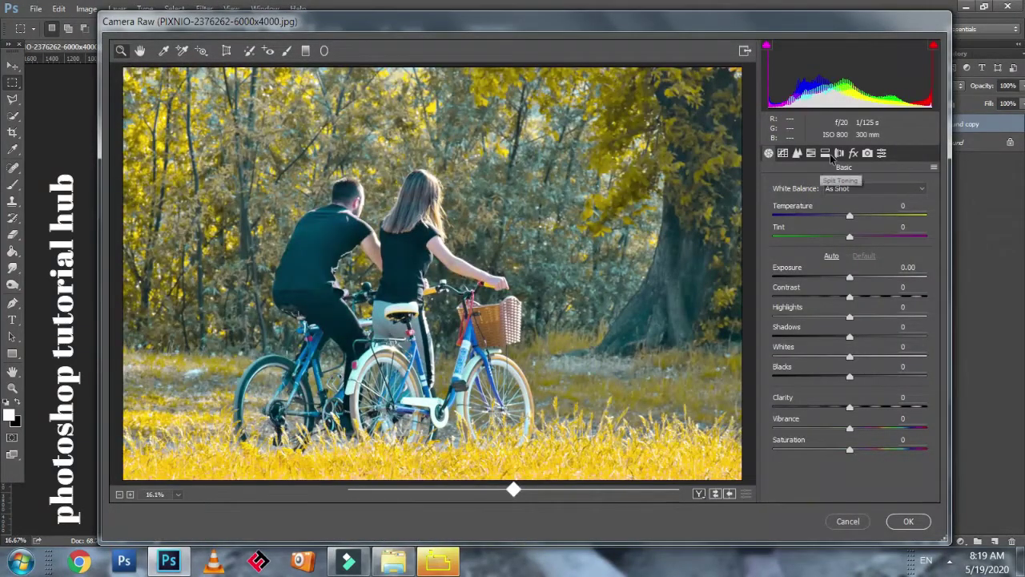
{"action": "left_click", "coordinate": [825, 154]}
{"action": "left_click", "coordinate": [839, 154]}
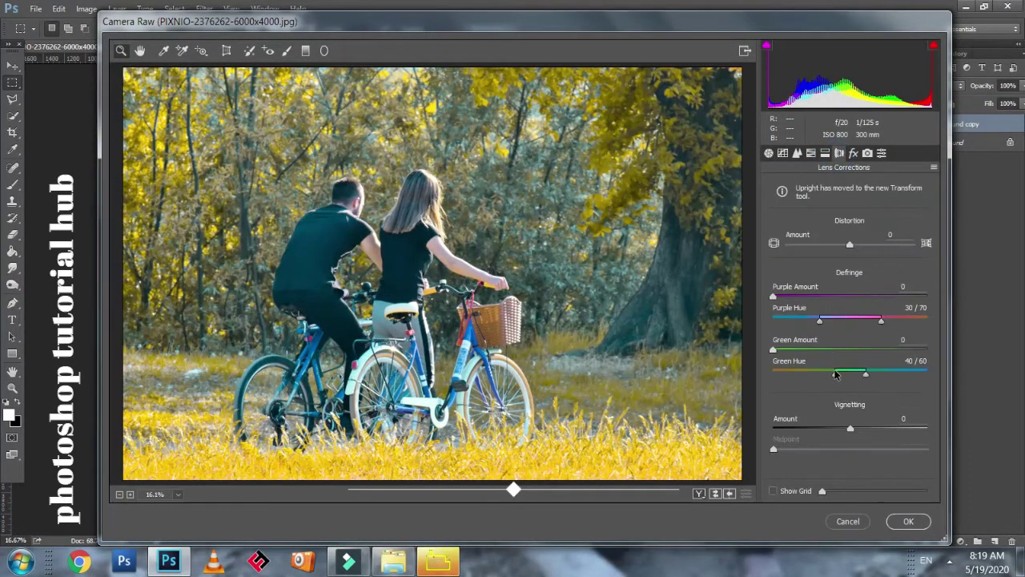
{"action": "left_click", "coordinate": [825, 153]}
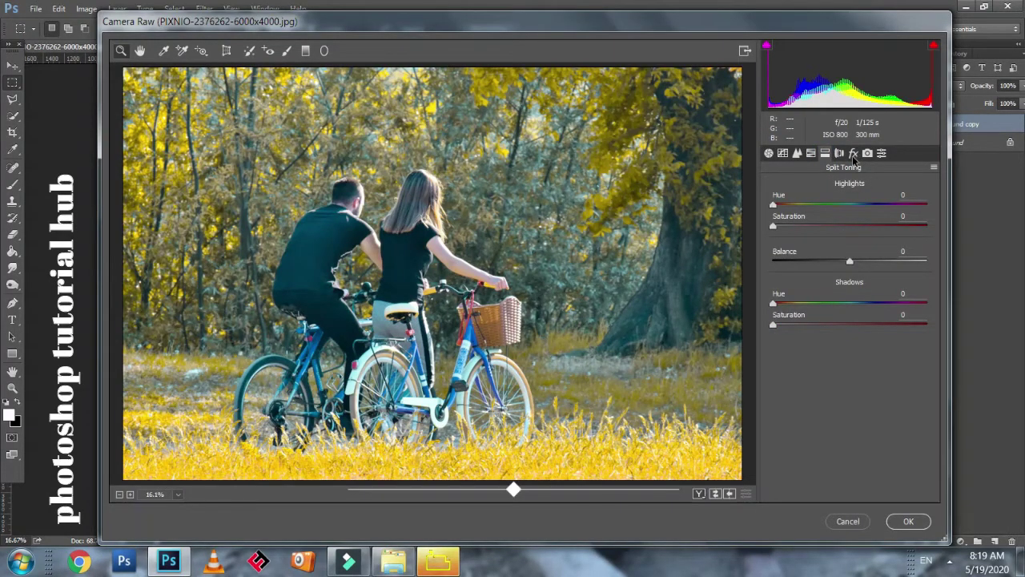
{"action": "left_click", "coordinate": [839, 153]}
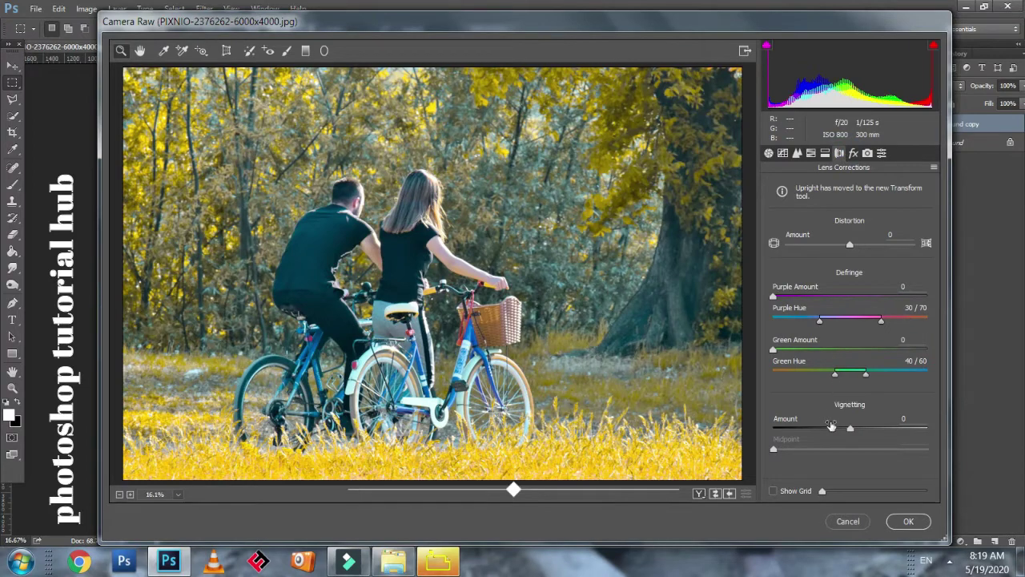
{"action": "left_click_drag", "start_coordinate": [831, 425], "coordinate": [799, 428]}
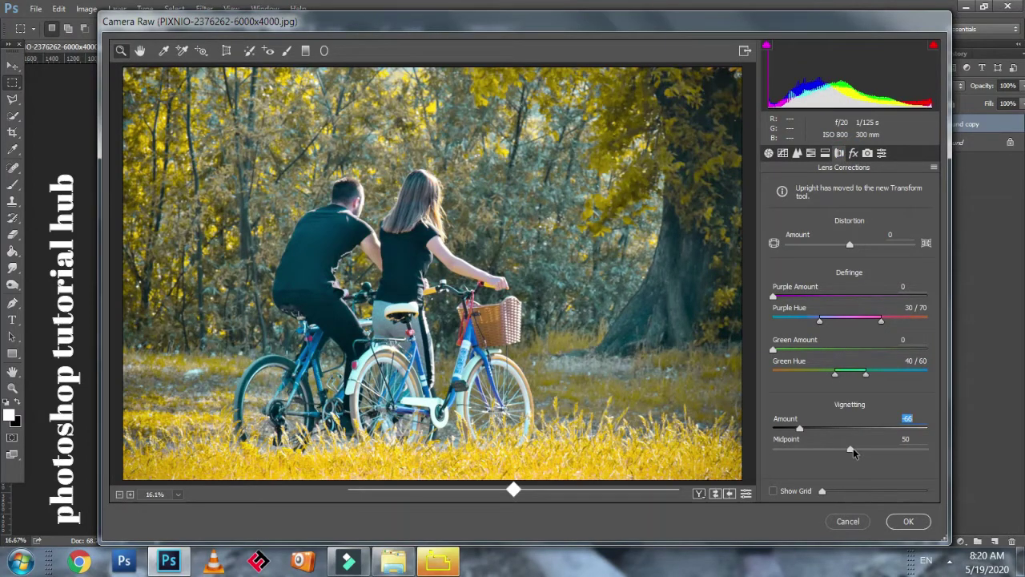
{"action": "left_click_drag", "start_coordinate": [850, 450], "coordinate": [781, 457]}
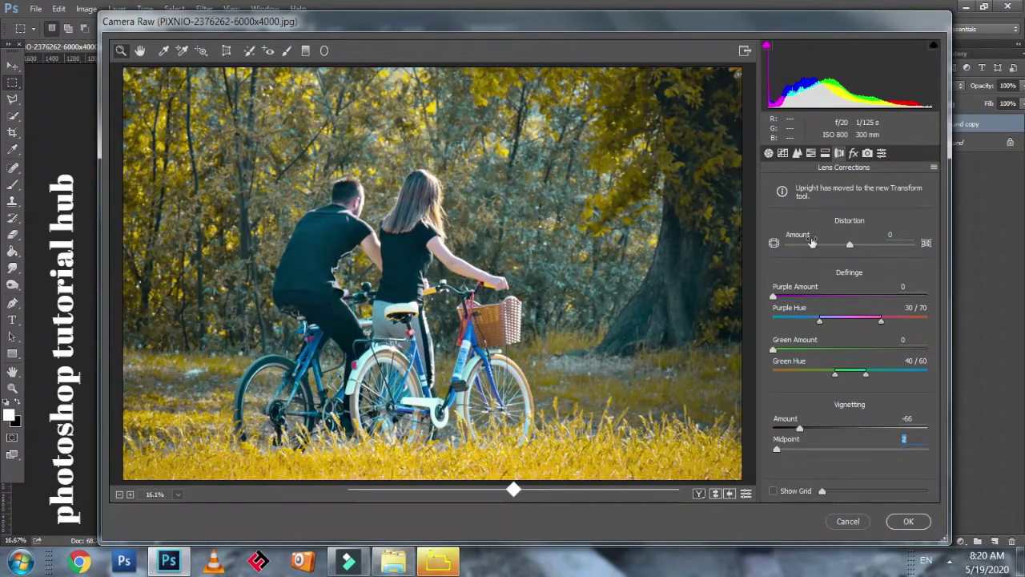
Apply a post-crop vignette with amount -33, midpoint 60, roundness -12 and highlights 10, and compare the photo before and after
{"action": "left_click", "coordinate": [853, 153]}
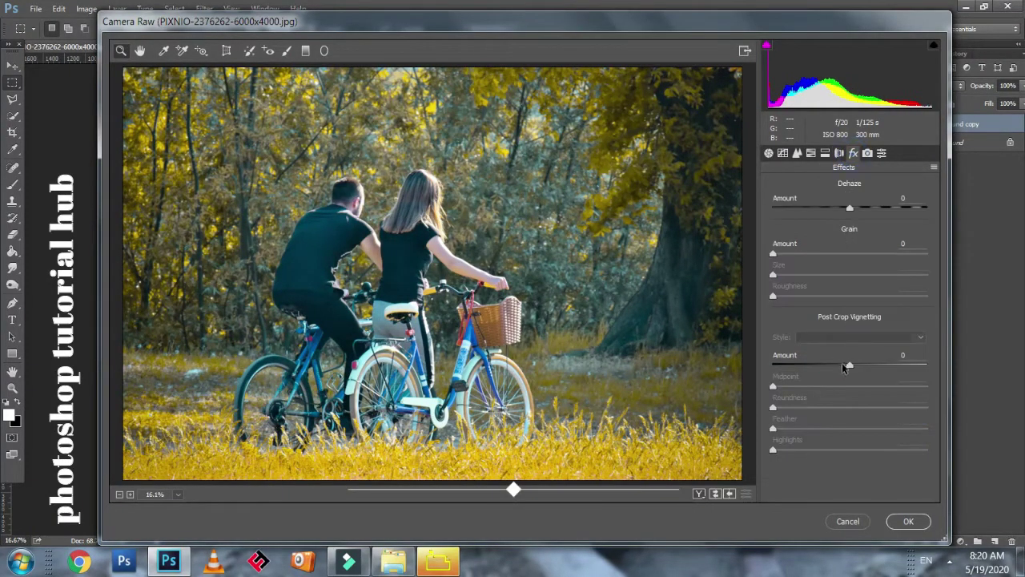
{"action": "left_click_drag", "start_coordinate": [842, 367], "coordinate": [840, 409]}
{"action": "left_click", "coordinate": [805, 451]}
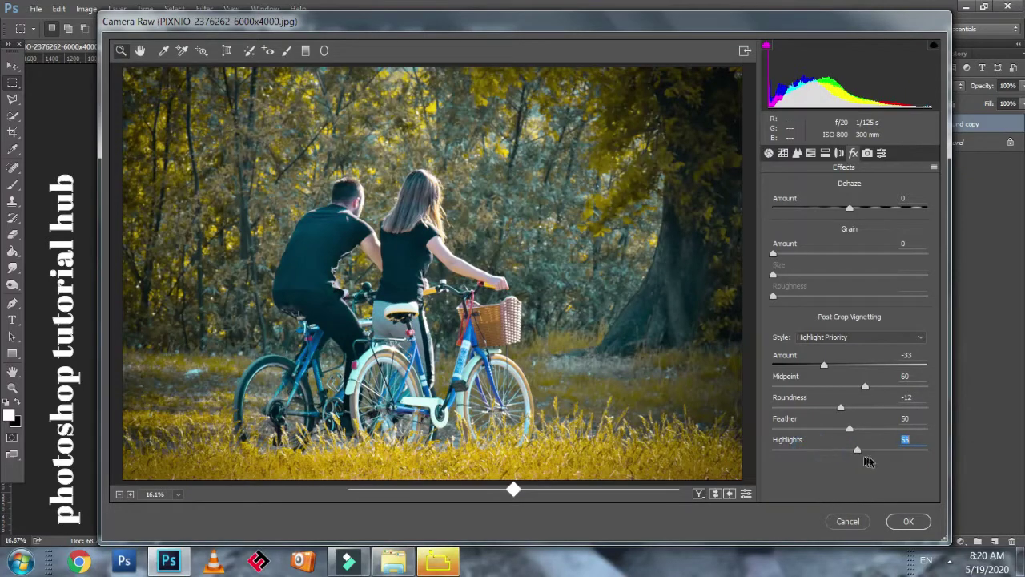
{"action": "left_click_drag", "start_coordinate": [803, 449], "coordinate": [780, 449]}
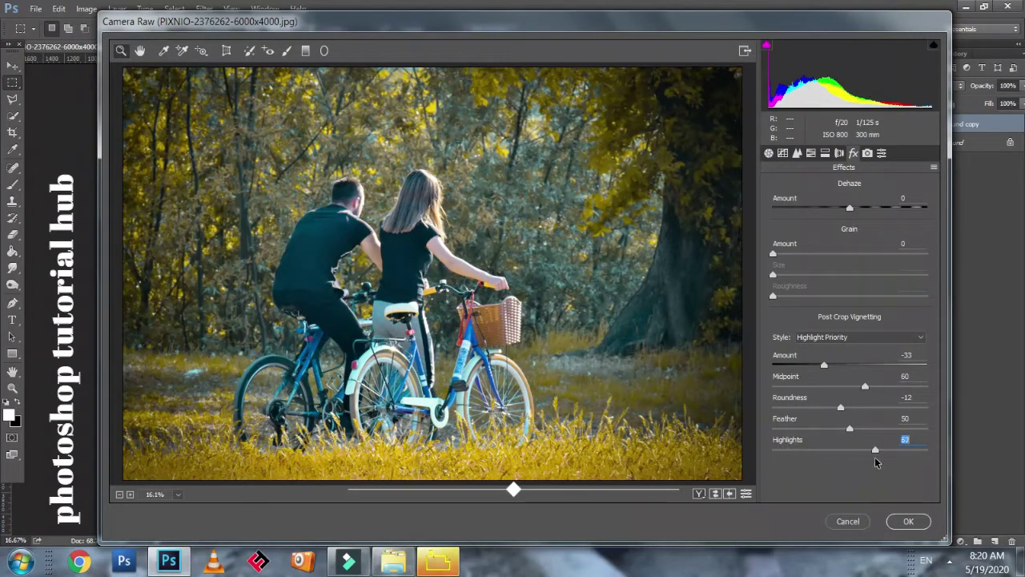
{"action": "left_click_drag", "start_coordinate": [875, 451], "coordinate": [781, 450]}
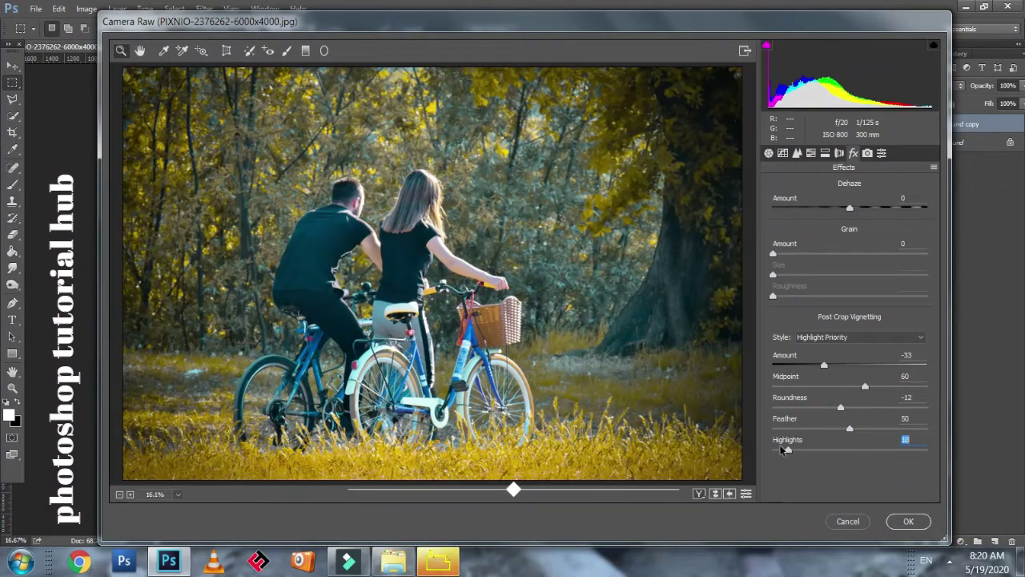
{"action": "left_click", "coordinate": [907, 523]}
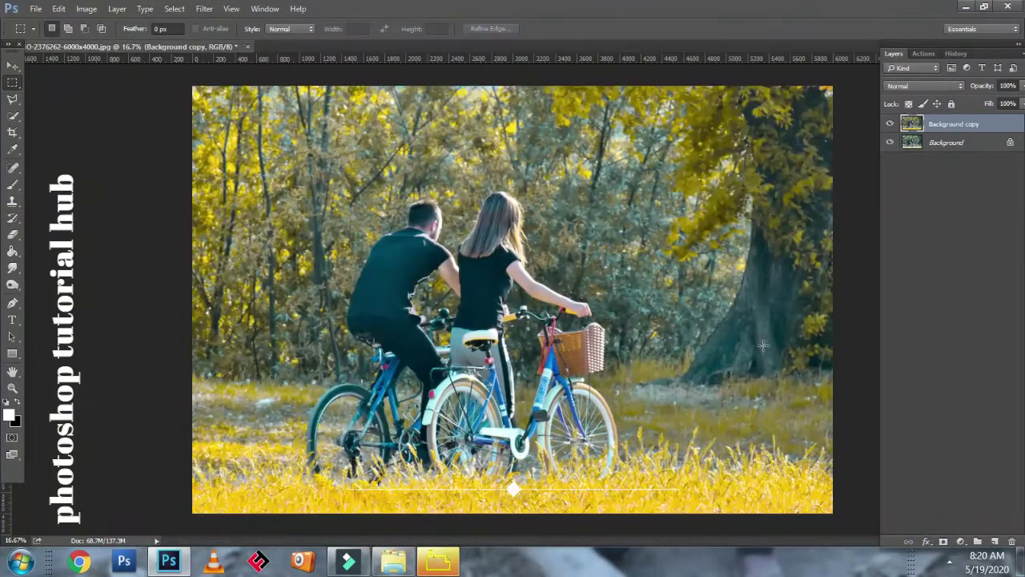
{"action": "key", "text": "ctrl+z"}
{"action": "key", "text": "ctrl+z"}
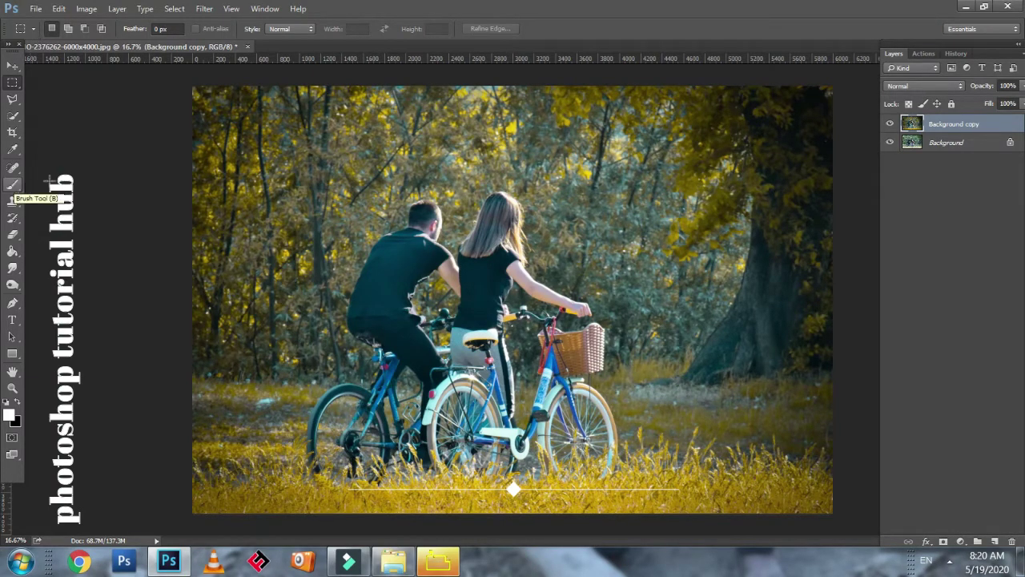
Crop the photo to a 16:9 ratio, framing the couple and the tree with less empty space above them
{"action": "left_click", "coordinate": [14, 132]}
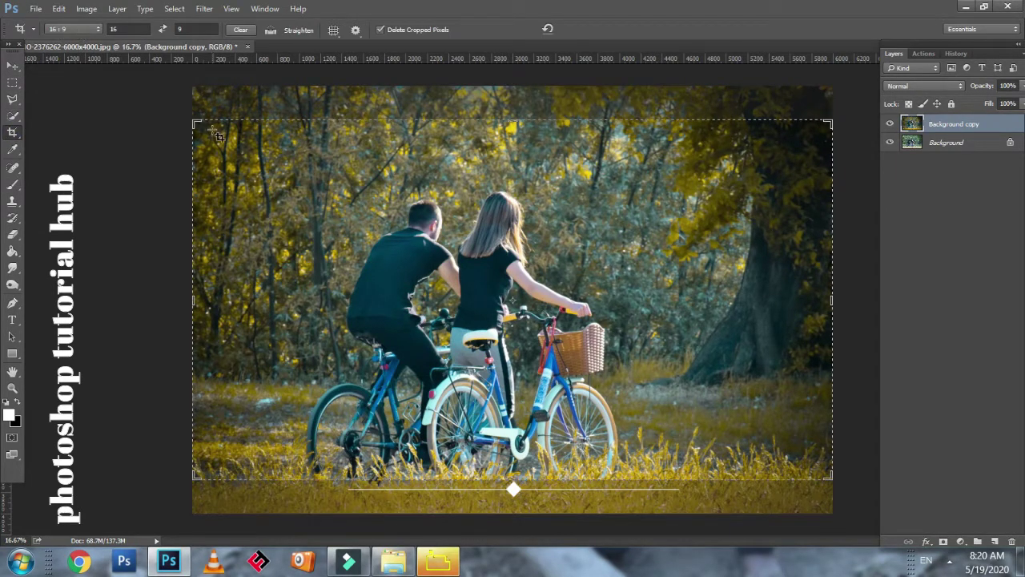
{"action": "left_click", "coordinate": [99, 30]}
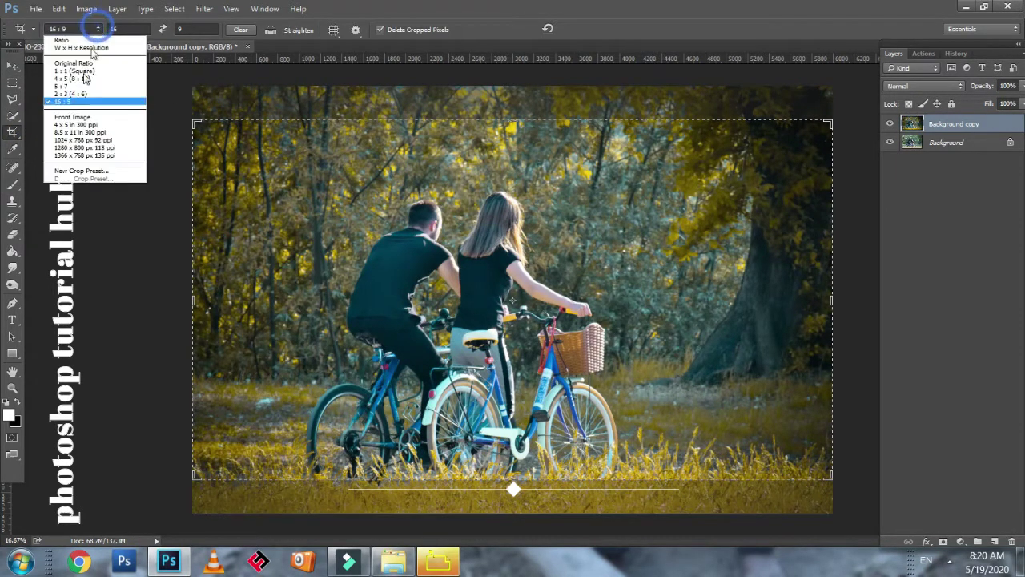
{"action": "left_click", "coordinate": [70, 104]}
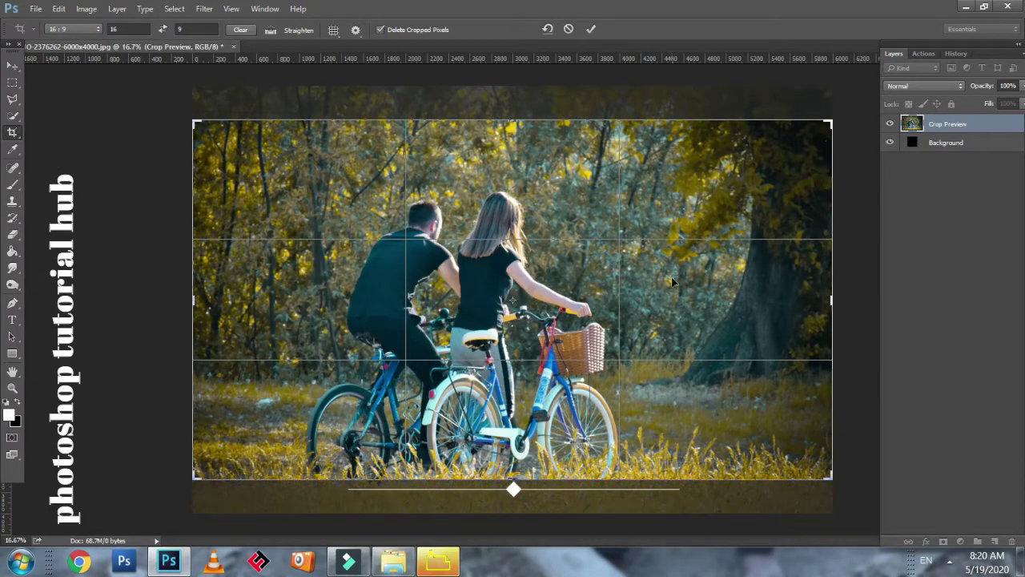
{"action": "left_click_drag", "start_coordinate": [609, 339], "coordinate": [608, 317]}
{"action": "left_click_drag", "start_coordinate": [195, 474], "coordinate": [203, 467]}
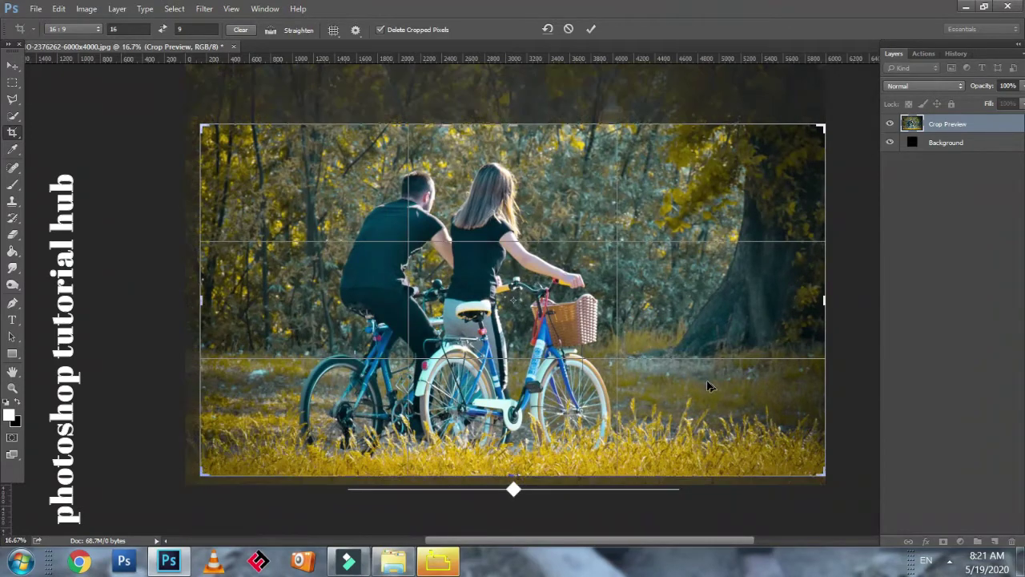
{"action": "left_click_drag", "start_coordinate": [707, 383], "coordinate": [711, 382]}
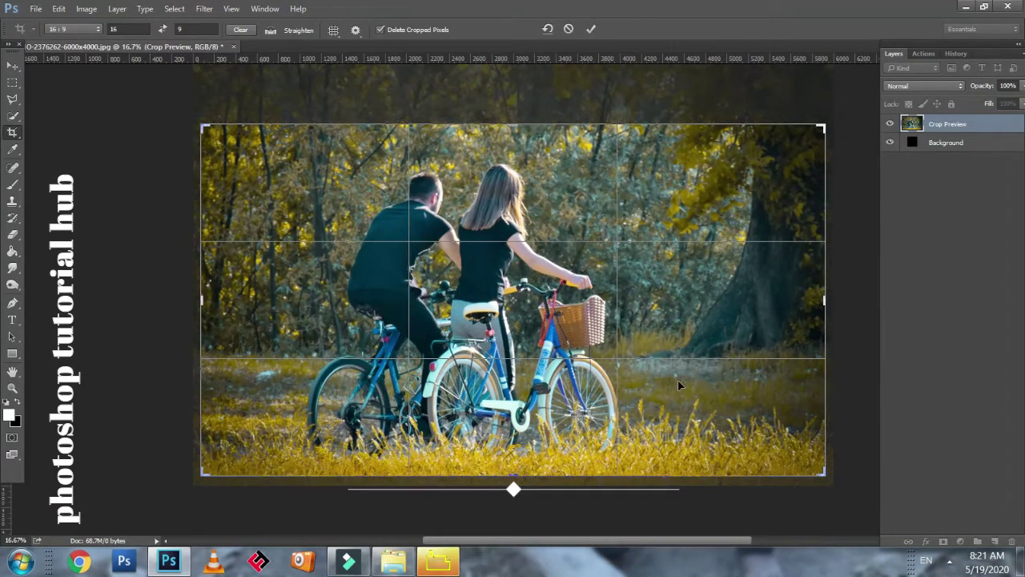
{"action": "key", "text": "Return"}
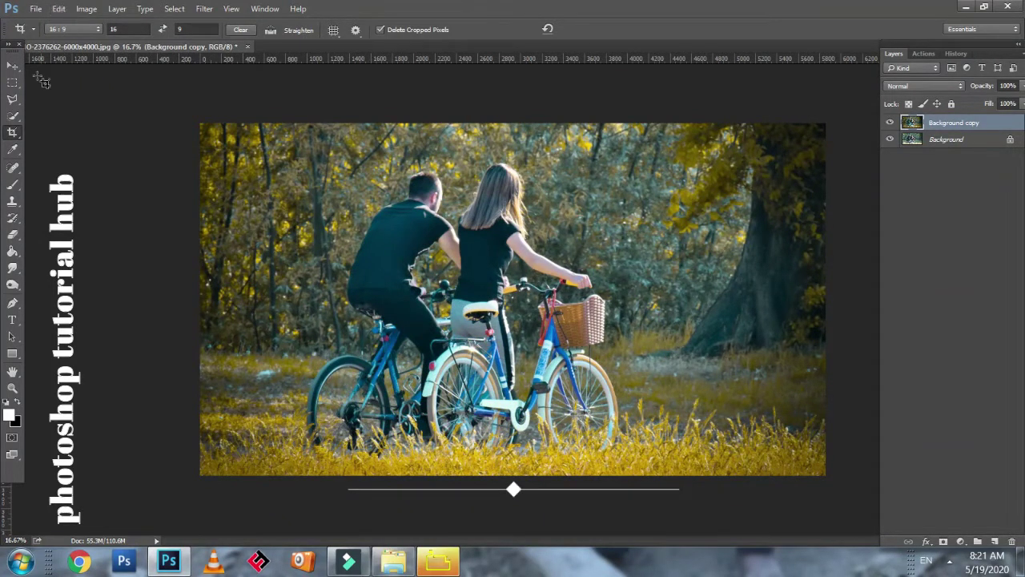
Choose the Ps logo preset for the Brush tool
{"action": "left_click", "coordinate": [16, 185]}
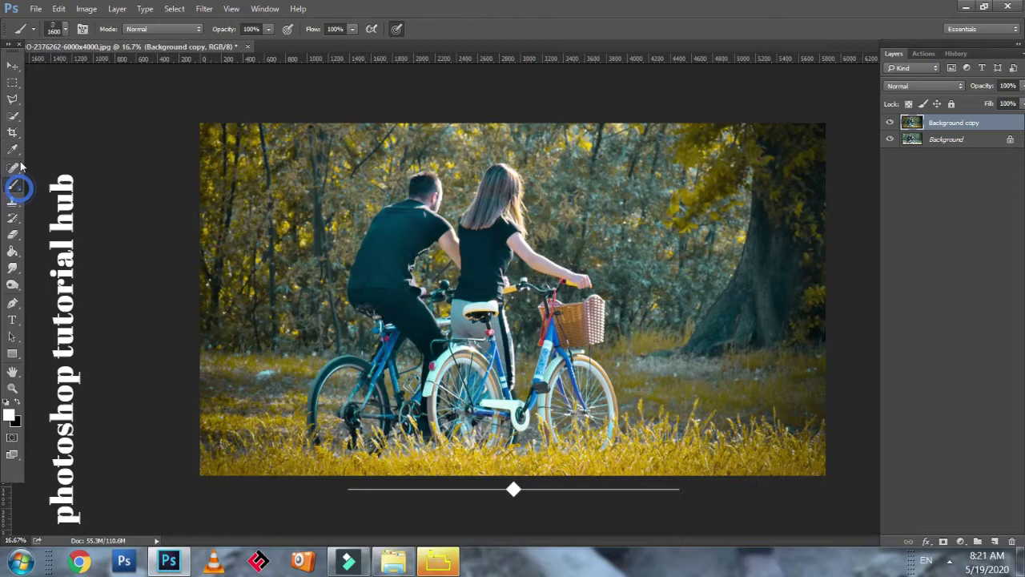
{"action": "left_click", "coordinate": [64, 30]}
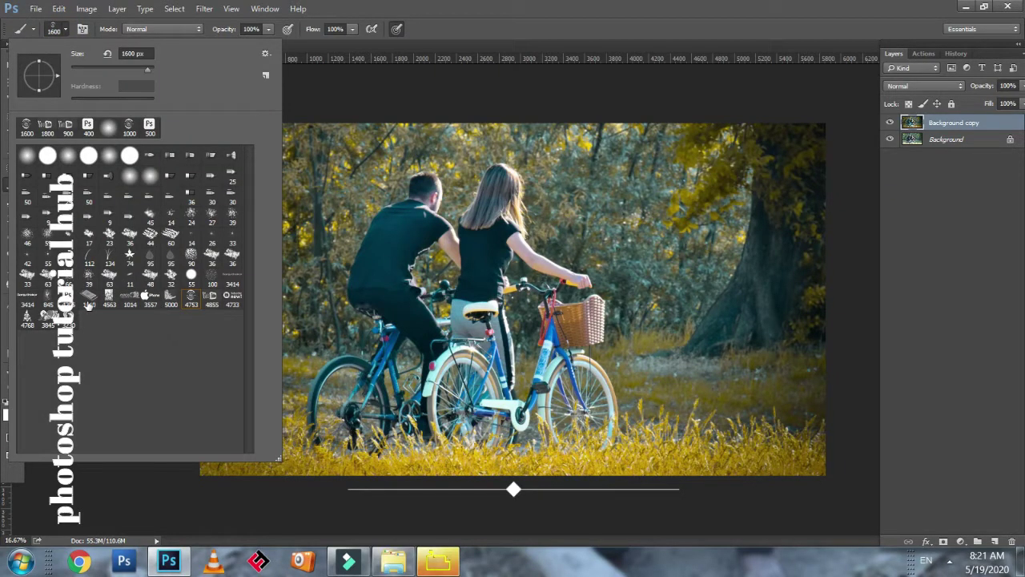
{"action": "left_click", "coordinate": [191, 298]}
{"action": "left_click", "coordinate": [225, 501]}
{"action": "left_click", "coordinate": [225, 501]}
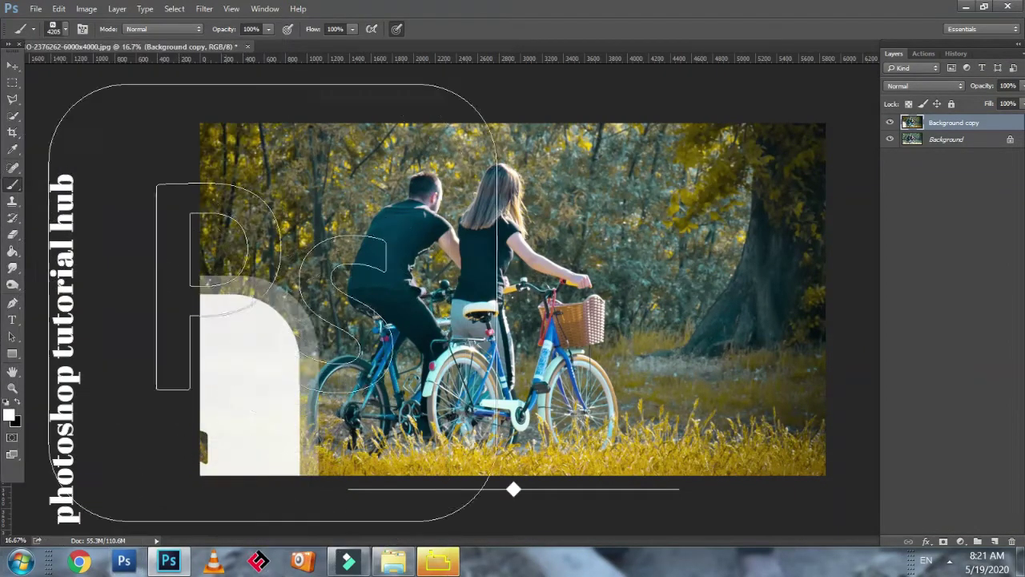
{"action": "key", "text": "ctrl+z"}
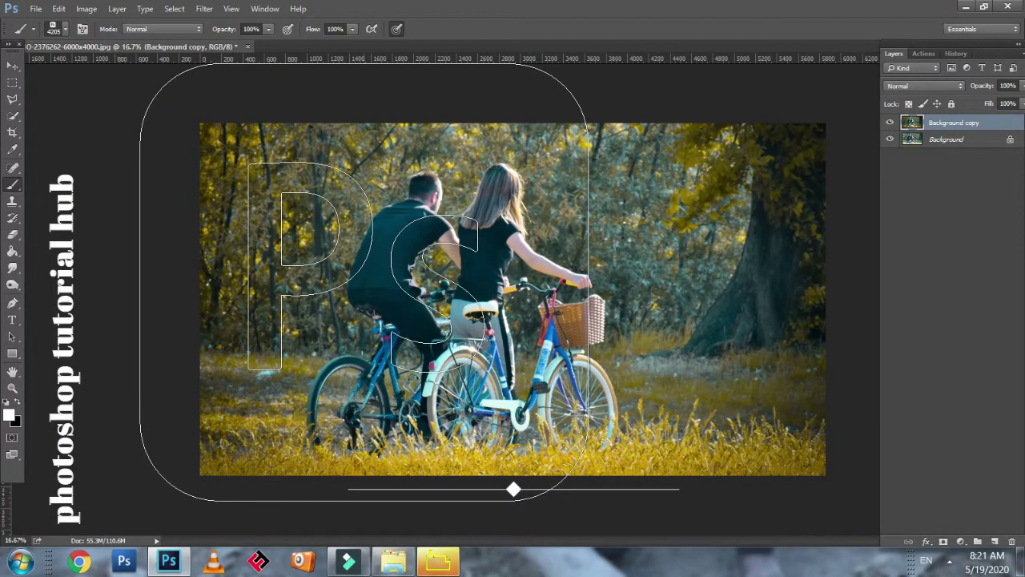
Reduce the brush size to 500 px and stamp a white Ps logo in the photo's upper-left corner
{"action": "key", "text": "bracketleft"}
{"action": "key", "text": "bracketleft"}
{"action": "key", "text": "bracketleft"}
{"action": "key", "text": "bracketleft"}
{"action": "key", "text": "bracketleft"}
{"action": "key", "text": "bracketleft"}
{"action": "key", "text": "bracketleft"}
{"action": "key", "text": "bracketleft"}
{"action": "key", "text": "bracketleft"}
{"action": "key", "text": "bracketleft"}
{"action": "key", "text": "bracketleft"}
{"action": "key", "text": "bracketleft"}
{"action": "key", "text": "bracketleft"}
{"action": "key", "text": "bracketleft"}
{"action": "key", "text": "bracketleft"}
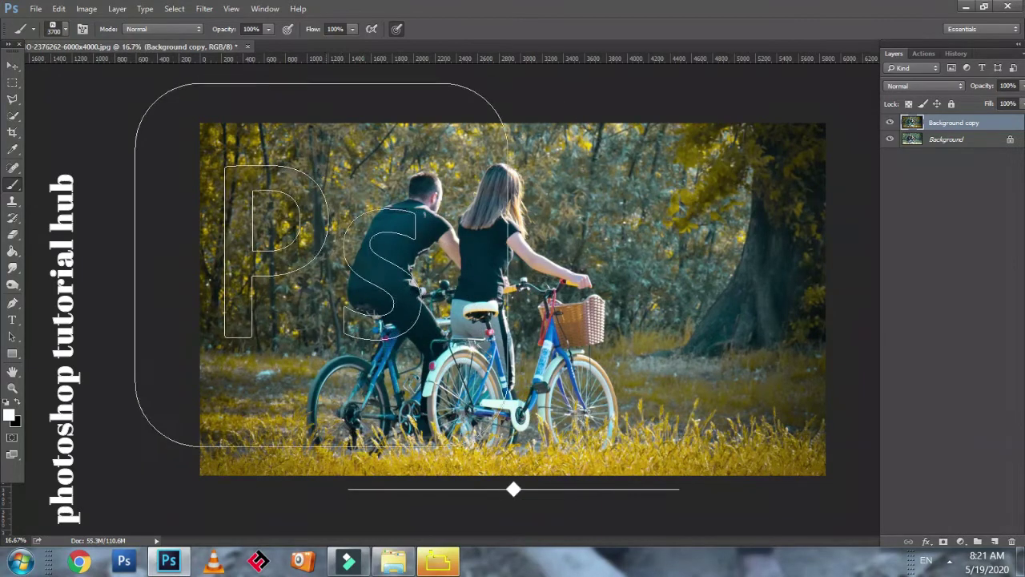
{"action": "key", "text": "bracketleft"}
{"action": "key", "text": "bracketleft"}
{"action": "key", "text": "bracketleft"}
{"action": "key", "text": "bracketleft"}
{"action": "key", "text": "bracketleft"}
{"action": "key", "text": "bracketleft"}
{"action": "key", "text": "bracketleft"}
{"action": "key", "text": "bracketleft"}
{"action": "key", "text": "bracketleft"}
{"action": "key", "text": "bracketleft"}
{"action": "key", "text": "bracketleft"}
{"action": "key", "text": "bracketleft"}
{"action": "key", "text": "bracketleft"}
{"action": "key", "text": "bracketleft"}
{"action": "key", "text": "bracketleft"}
{"action": "key", "text": "bracketleft"}
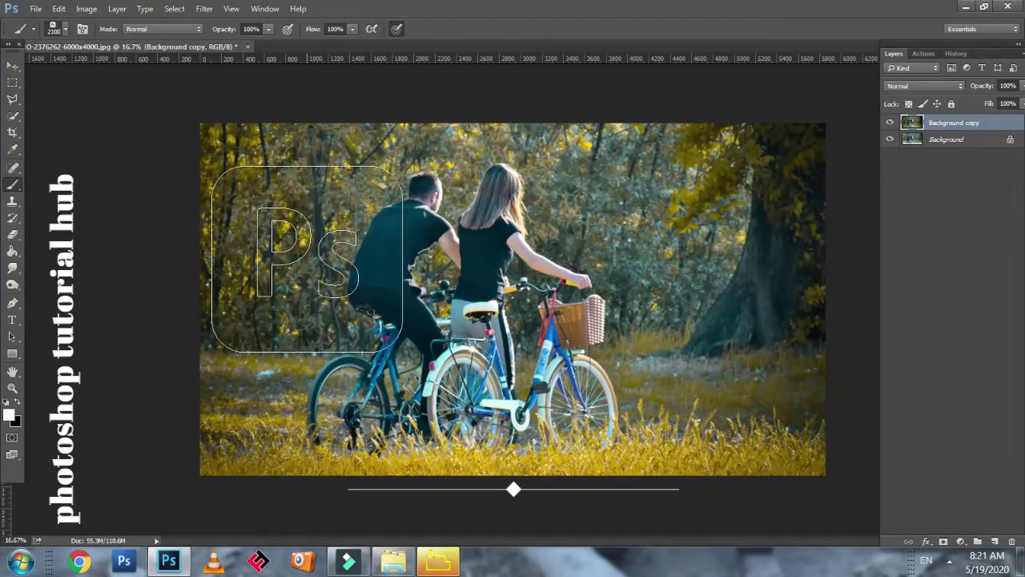
{"action": "key", "text": "bracketleft"}
{"action": "key", "text": "bracketleft"}
{"action": "key", "text": "bracketleft"}
{"action": "key", "text": "bracketleft"}
{"action": "key", "text": "bracketleft"}
{"action": "key", "text": "bracketleft"}
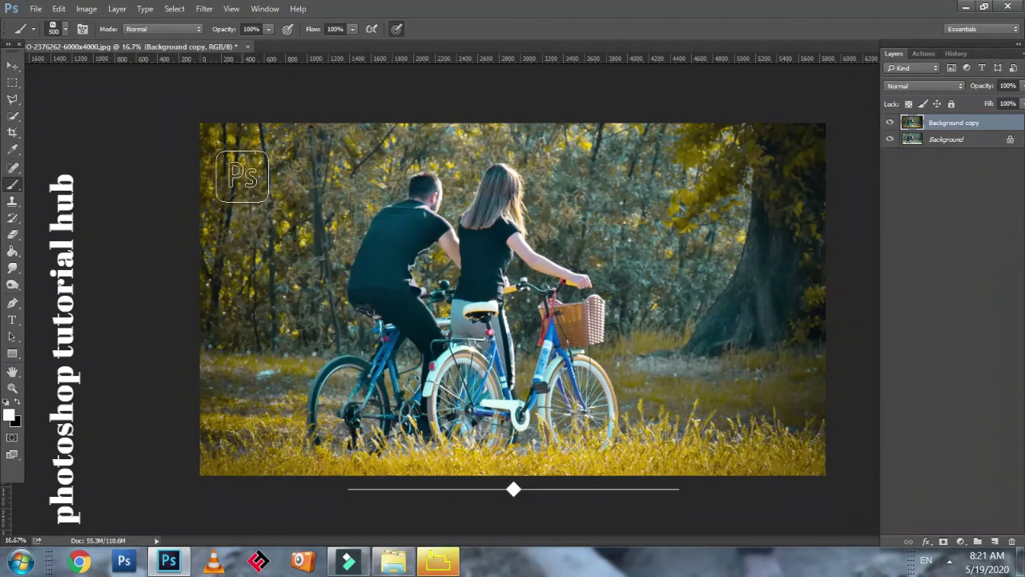
{"action": "left_click", "coordinate": [243, 167]}
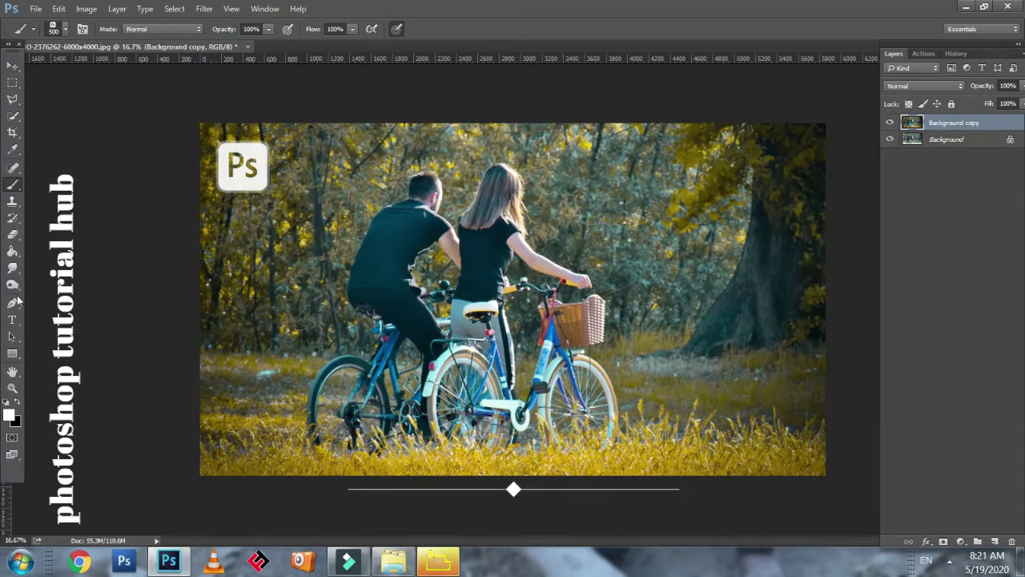
Set the foreground colour to blue #0062be and return to the Brush tool
{"action": "left_click", "coordinate": [9, 415]}
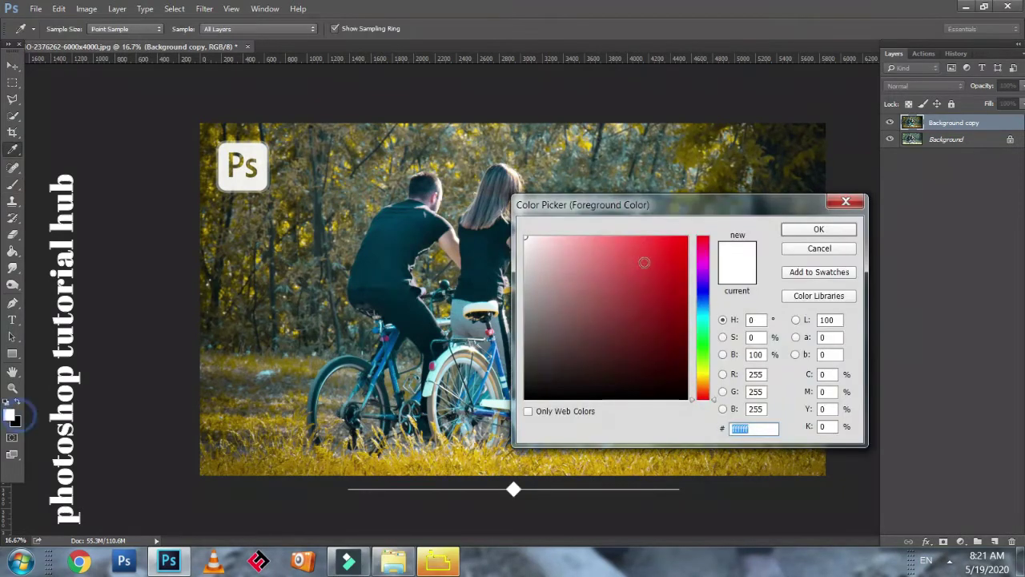
{"action": "left_click", "coordinate": [702, 293]}
{"action": "left_click", "coordinate": [643, 263]}
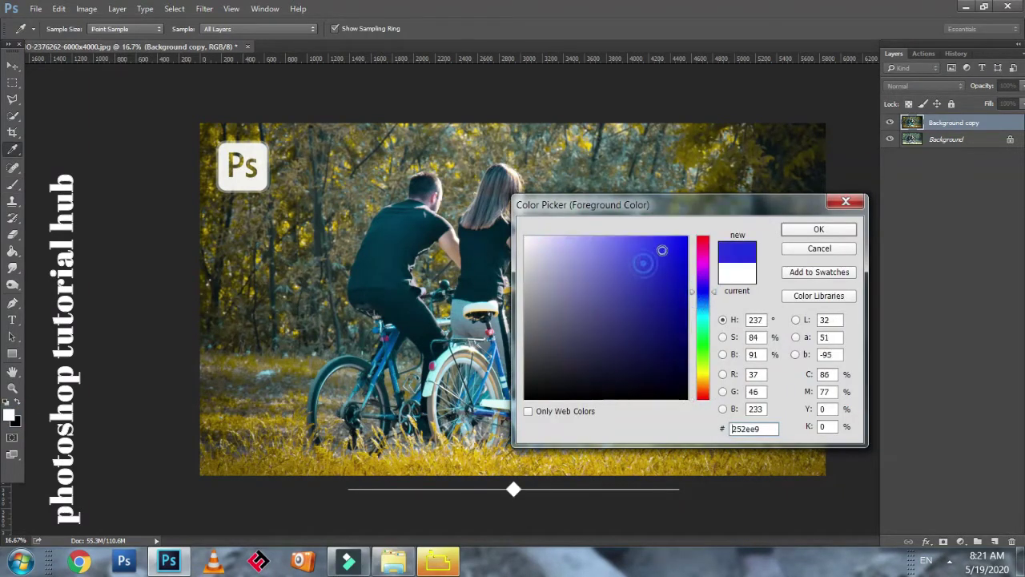
{"action": "left_click", "coordinate": [663, 249]}
{"action": "left_click_drag", "start_coordinate": [707, 328], "coordinate": [702, 306]}
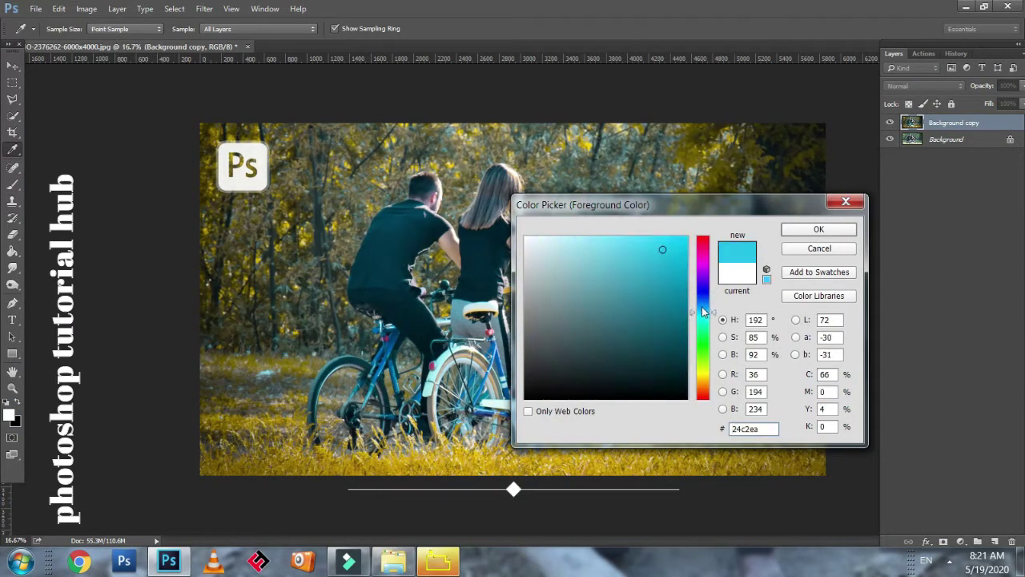
{"action": "left_click", "coordinate": [689, 257]}
{"action": "left_click_drag", "start_coordinate": [688, 257], "coordinate": [687, 277]}
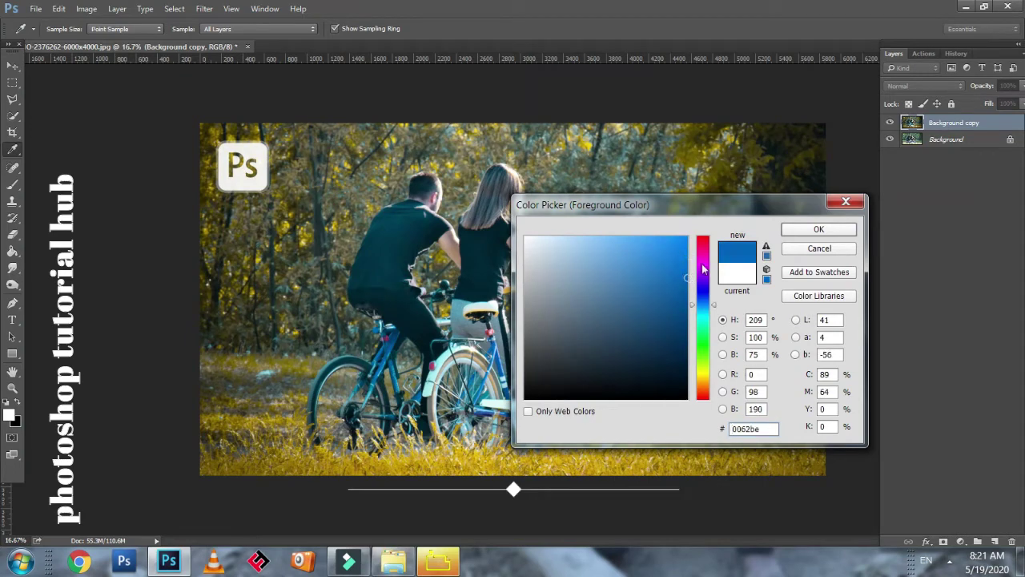
{"action": "left_click", "coordinate": [817, 230]}
{"action": "key", "text": "b"}
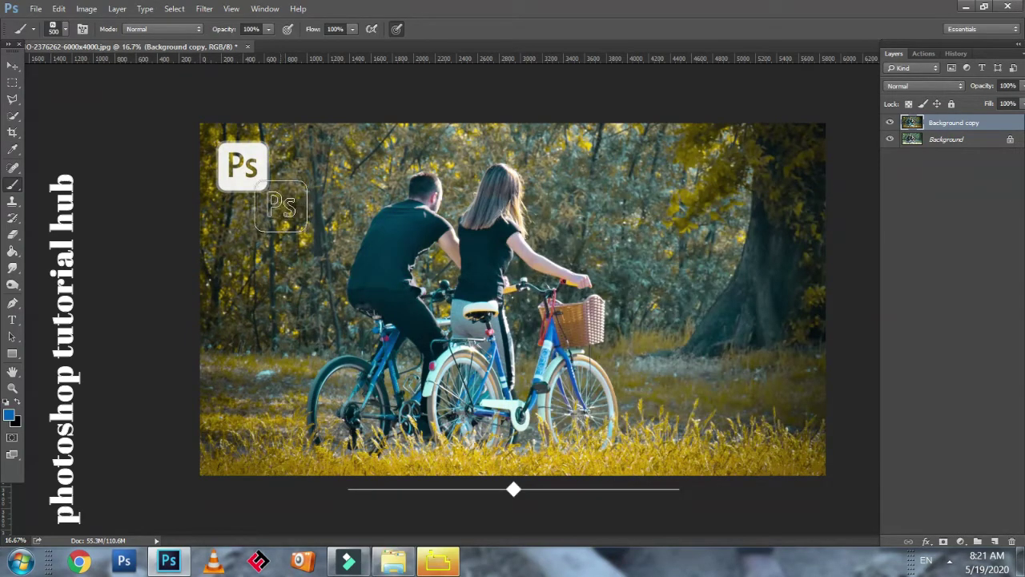
Stamp a blue Ps logo in the photo's lower-left corner and undo it
{"action": "left_click", "coordinate": [280, 206]}
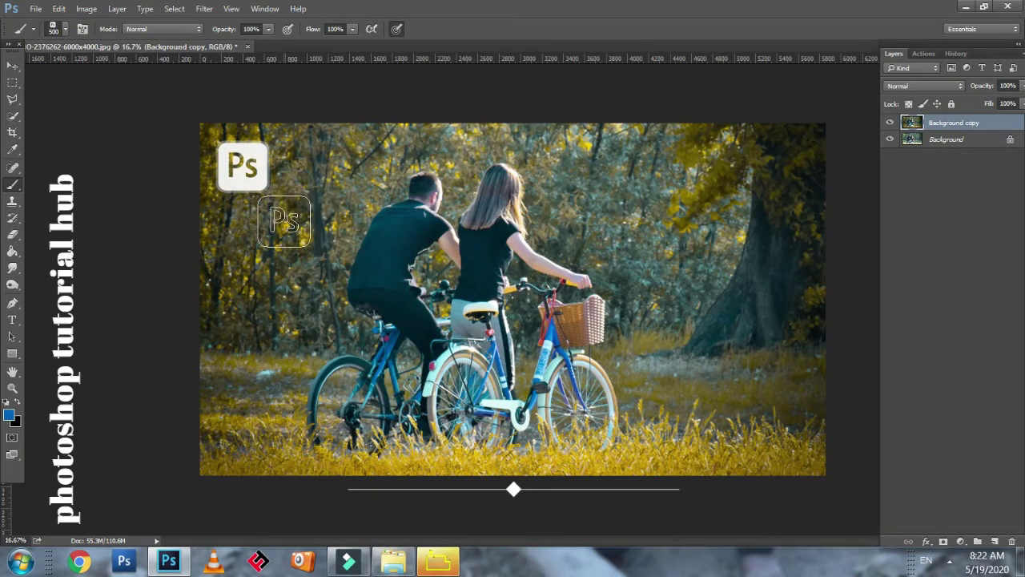
{"action": "left_click", "coordinate": [255, 420]}
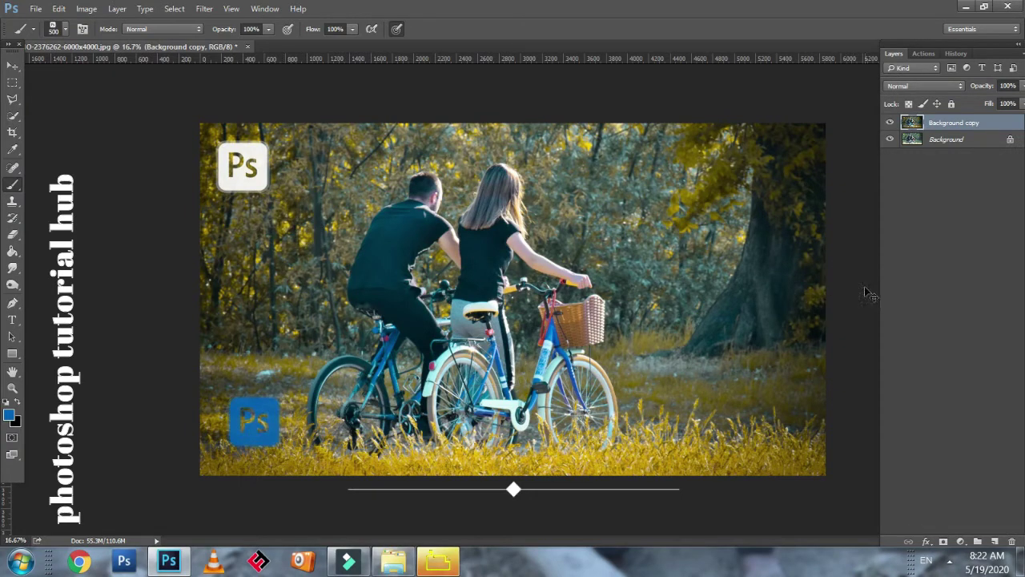
{"action": "key", "text": "ctrl+z"}
Set the foreground colour to pink #ff004e and stamp a Ps logo just below and right of the white one
{"action": "left_click", "coordinate": [8, 414]}
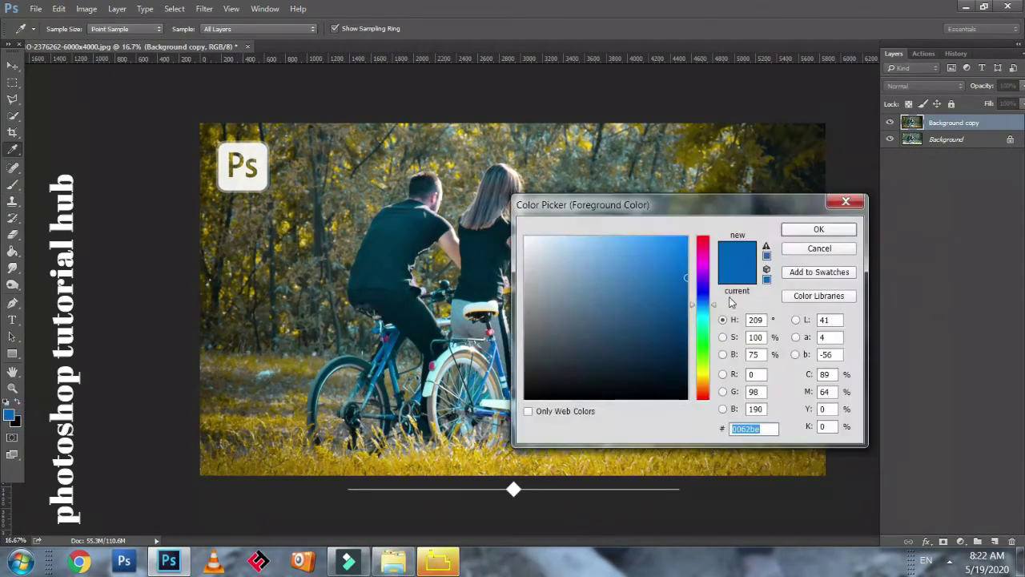
{"action": "left_click", "coordinate": [703, 256]}
{"action": "left_click", "coordinate": [678, 253]}
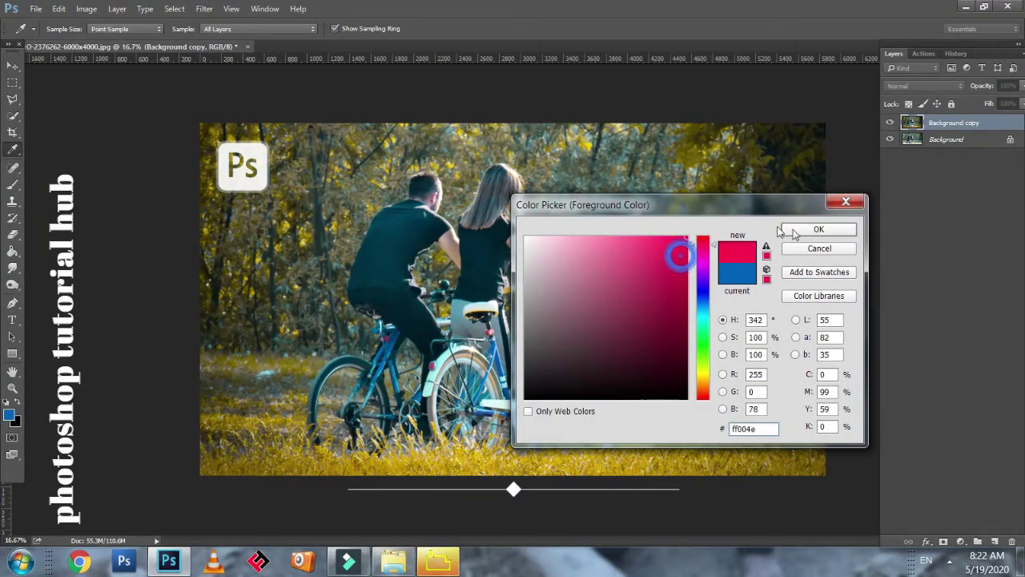
{"action": "left_click", "coordinate": [819, 229]}
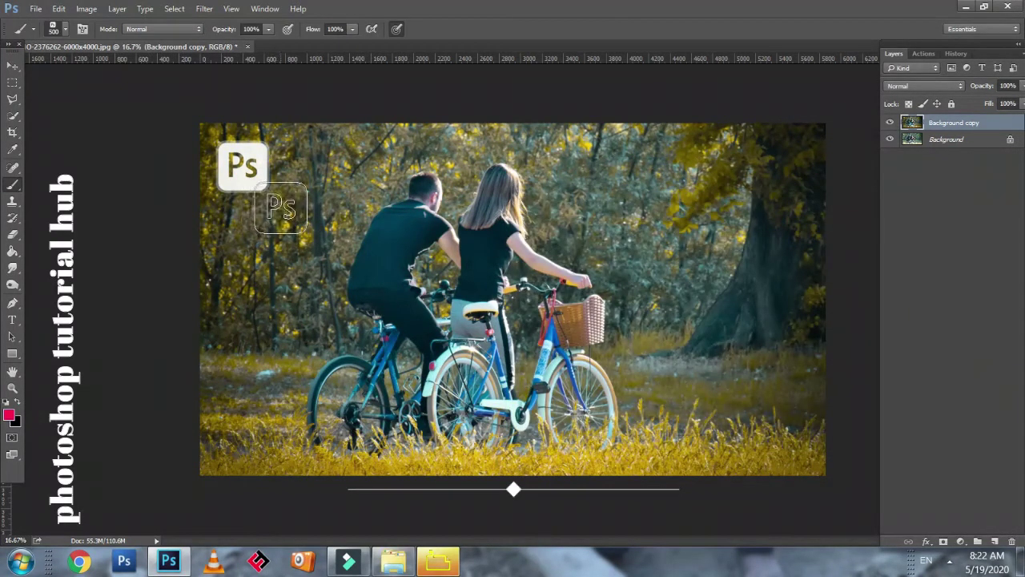
{"action": "left_click", "coordinate": [281, 207]}
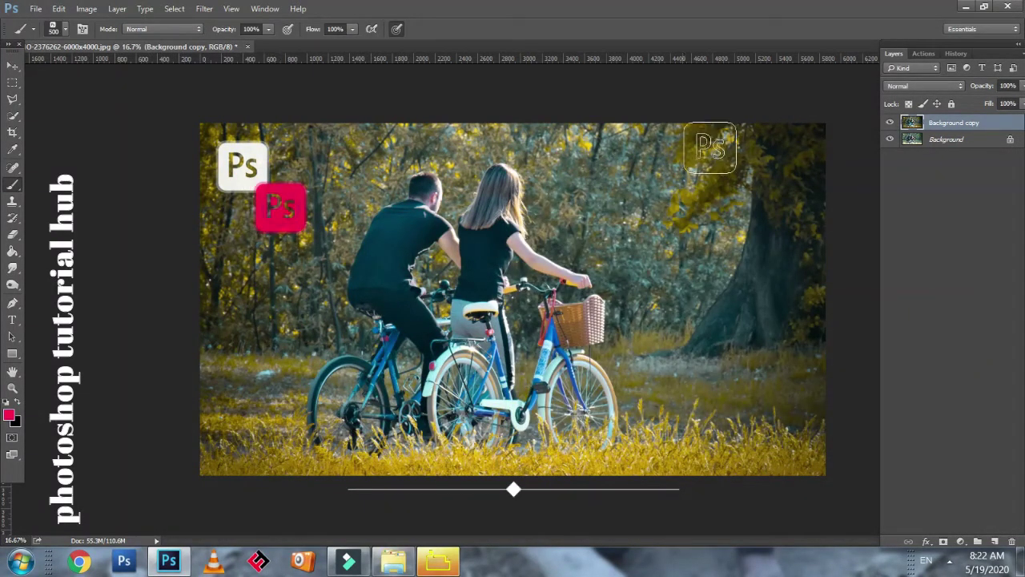
Remove the white and pink Ps logo stamps from the photo
{"action": "left_click", "coordinate": [12, 65]}
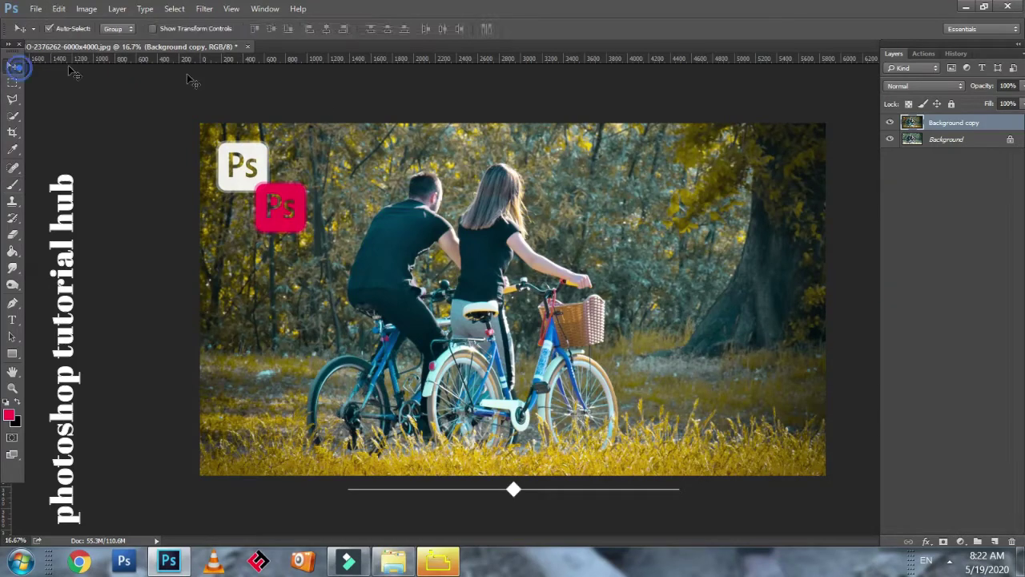
{"action": "left_click", "coordinate": [58, 9]}
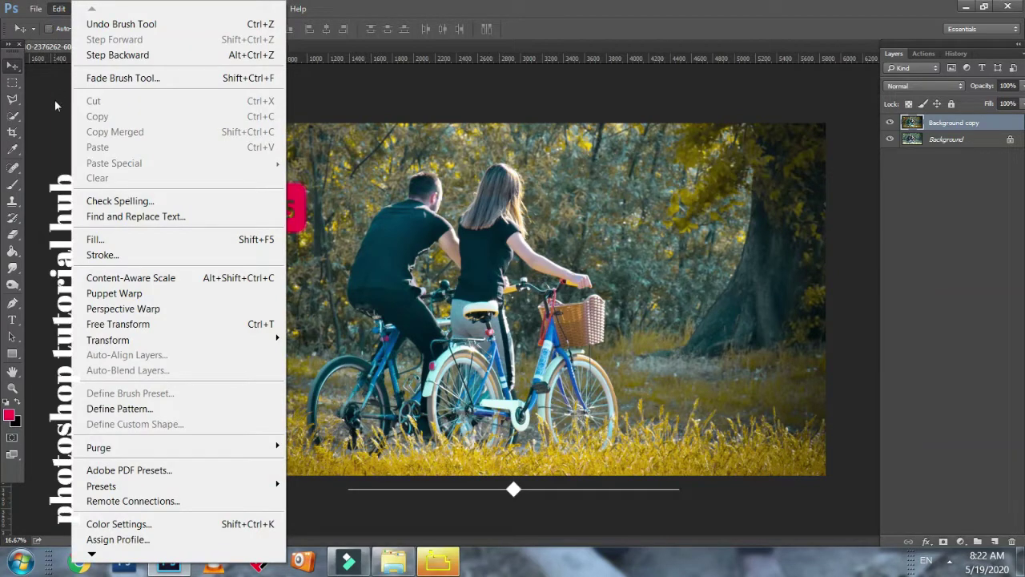
{"action": "left_click", "coordinate": [54, 100]}
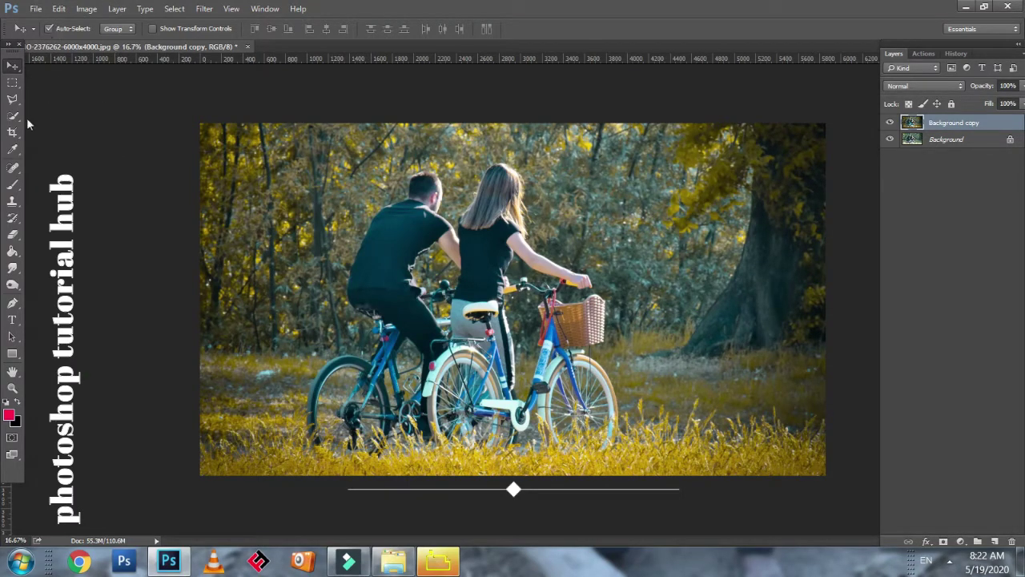
Choose the 4753 px circular Like and Share logo preset for the Brush tool
{"action": "left_click", "coordinate": [12, 186]}
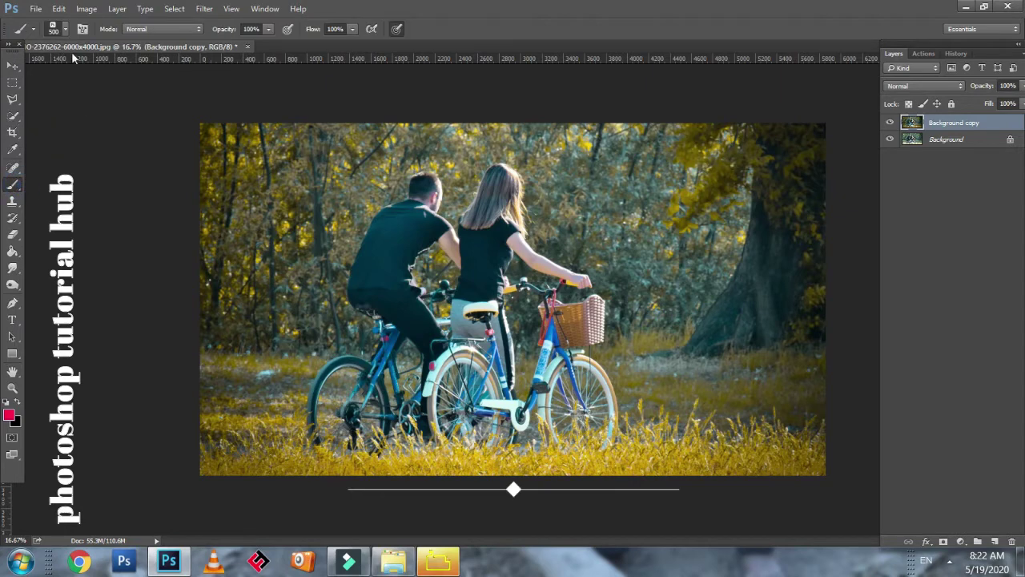
{"action": "left_click", "coordinate": [66, 29]}
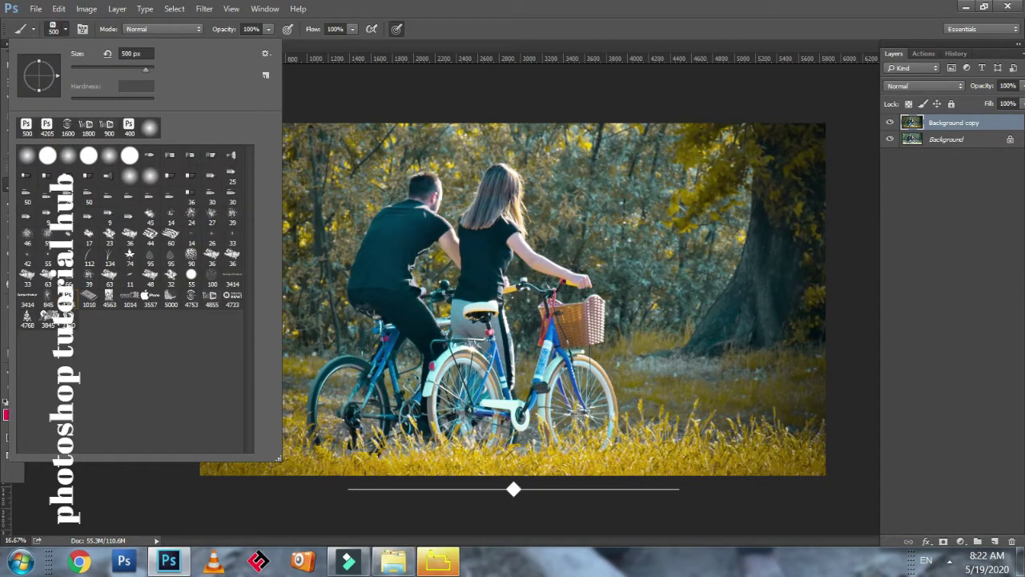
{"action": "left_click", "coordinate": [190, 298]}
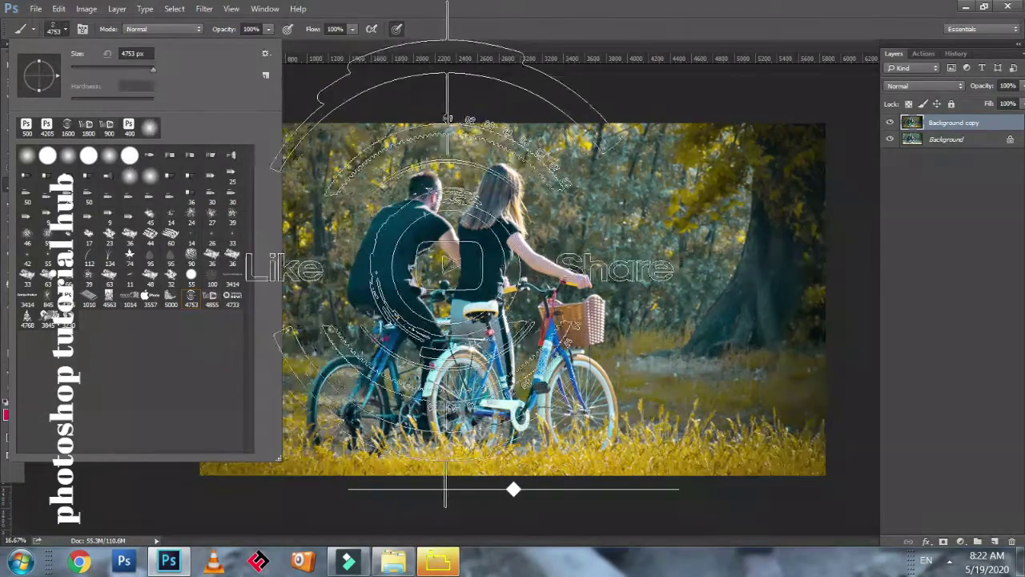
{"action": "right_click", "coordinate": [136, 498]}
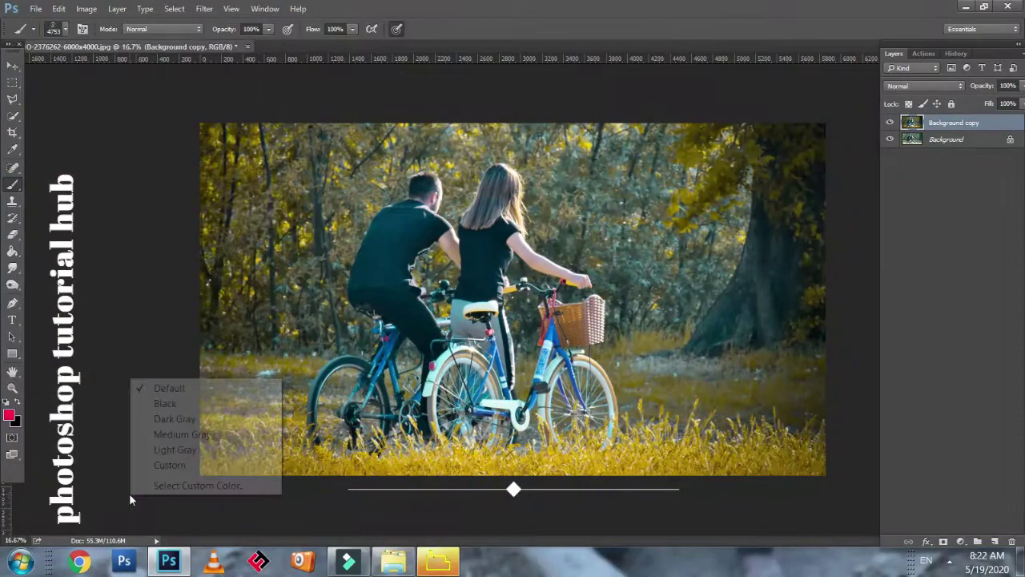
{"action": "left_click", "coordinate": [118, 311]}
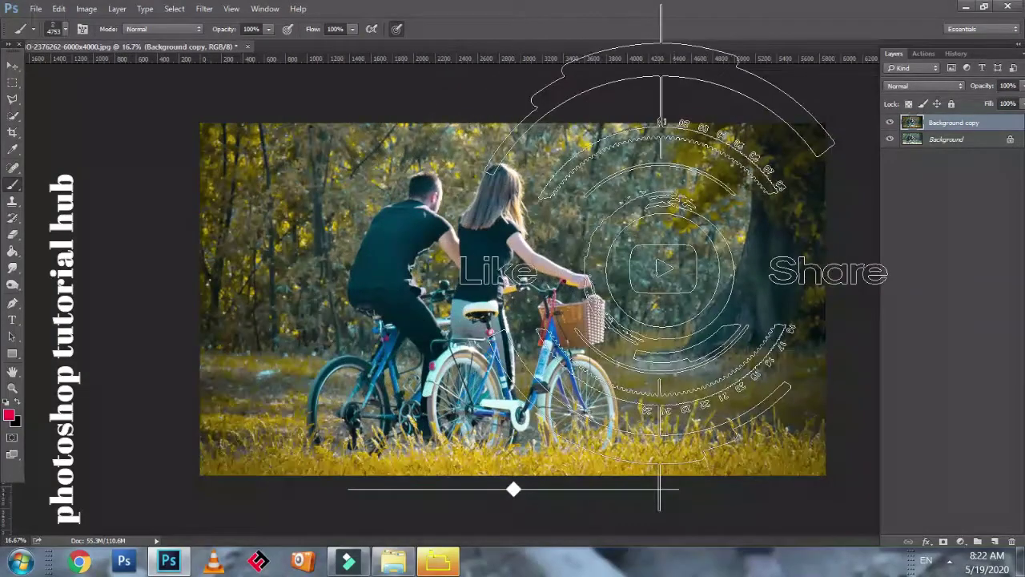
Reduce the brush size to 1700 px and stamp a pink Like and Share logo beside the tree
{"action": "key", "text": "bracketleft"}
{"action": "key", "text": "bracketleft"}
{"action": "key", "text": "bracketleft"}
{"action": "key", "text": "bracketleft"}
{"action": "key", "text": "bracketleft"}
{"action": "key", "text": "bracketleft"}
{"action": "key", "text": "bracketleft"}
{"action": "key", "text": "bracketleft"}
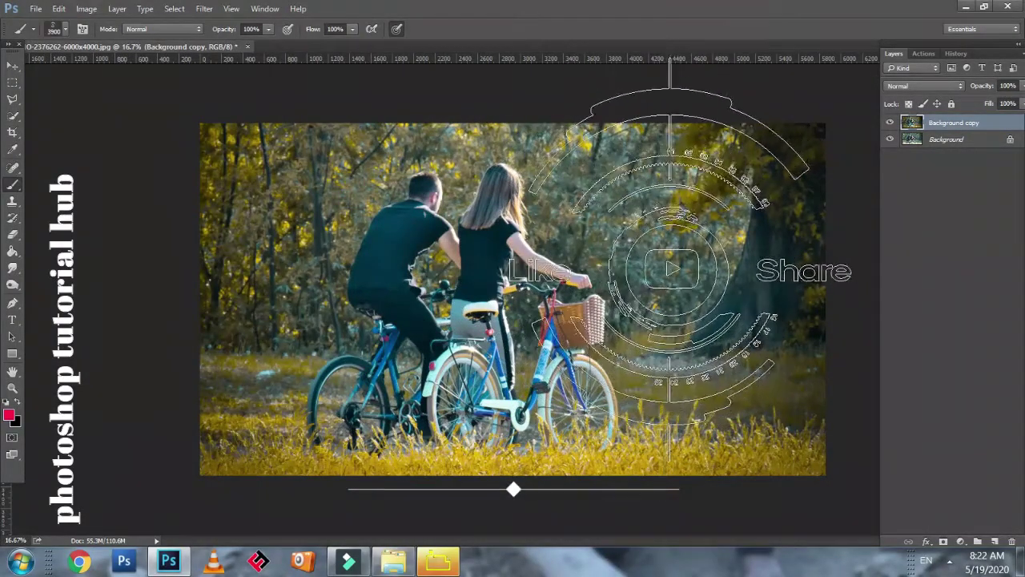
{"action": "key", "text": "bracketleft"}
{"action": "key", "text": "bracketleft"}
{"action": "key", "text": "bracketleft"}
{"action": "key", "text": "bracketleft"}
{"action": "key", "text": "bracketleft"}
{"action": "key", "text": "bracketleft"}
{"action": "key", "text": "bracketleft"}
{"action": "key", "text": "bracketleft"}
{"action": "key", "text": "bracketleft"}
{"action": "key", "text": "bracketleft"}
{"action": "key", "text": "bracketleft"}
{"action": "key", "text": "bracketleft"}
{"action": "key", "text": "bracketleft"}
{"action": "key", "text": "bracketleft"}
{"action": "key", "text": "bracketleft"}
{"action": "key", "text": "bracketleft"}
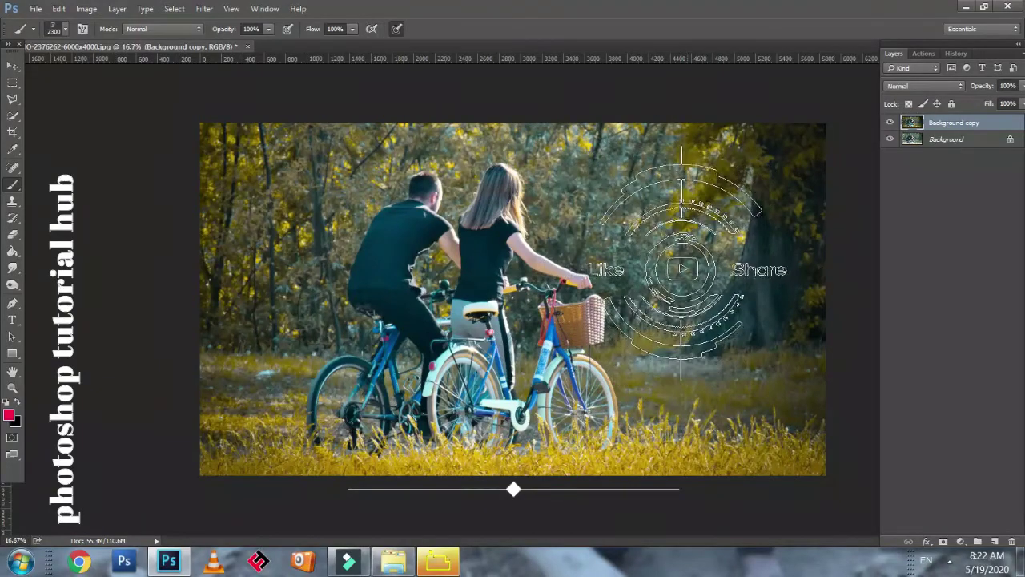
{"action": "key", "text": "bracketleft"}
{"action": "key", "text": "bracketleft"}
{"action": "key", "text": "bracketleft"}
{"action": "key", "text": "bracketleft"}
{"action": "key", "text": "bracketleft"}
{"action": "key", "text": "bracketleft"}
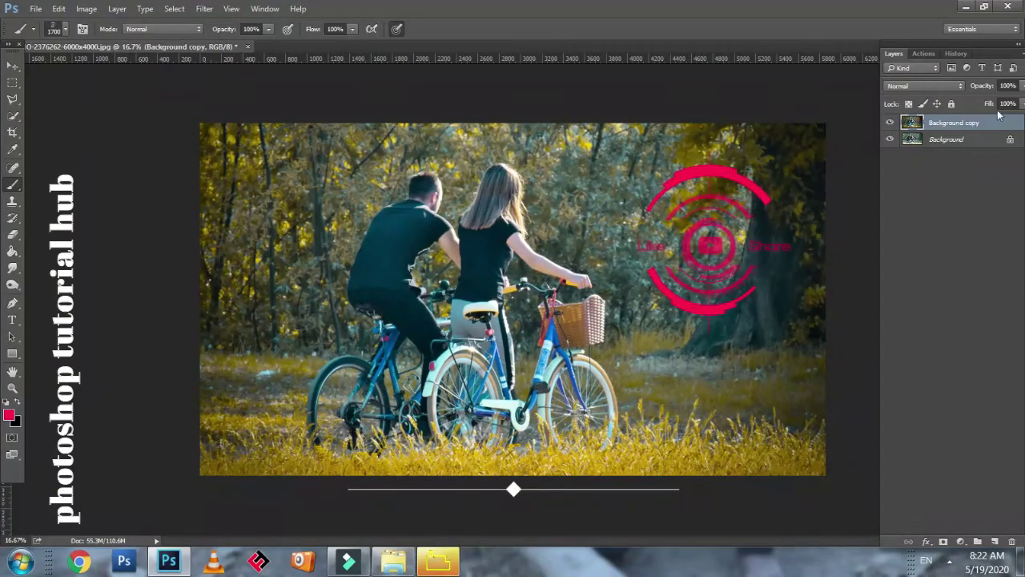
Replace the pink stamp with a white #ffffff Like and Share logo in the photo's upper-right area
{"action": "key", "text": "ctrl+minus"}
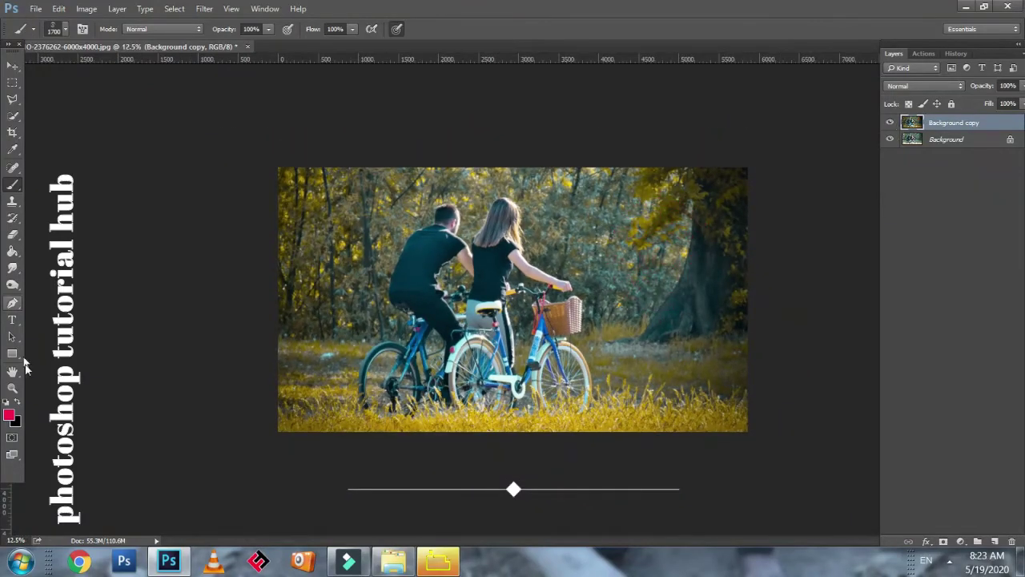
{"action": "left_click", "coordinate": [9, 416]}
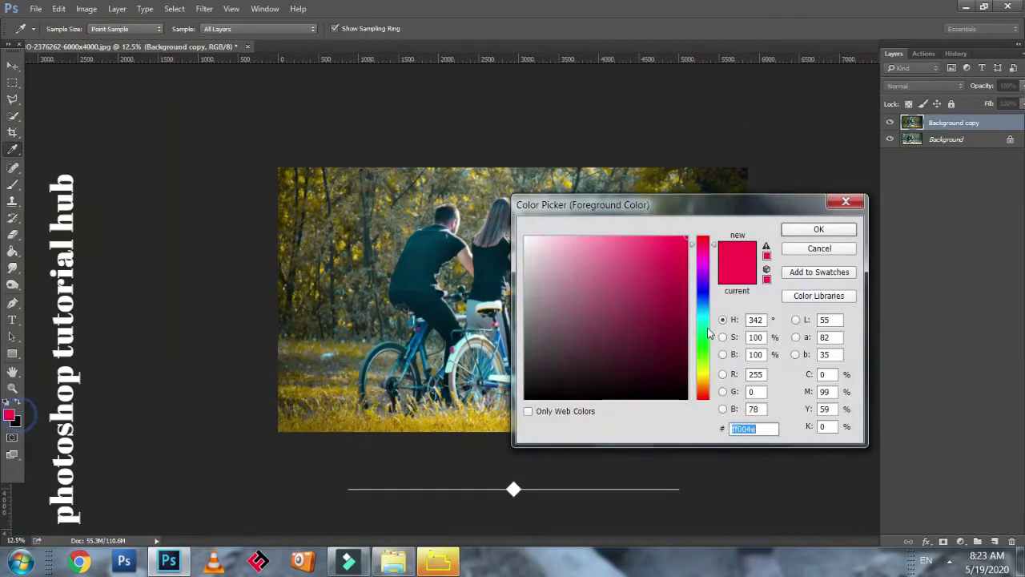
{"action": "type", "text": "ffffff"}
{"action": "left_click", "coordinate": [816, 231]}
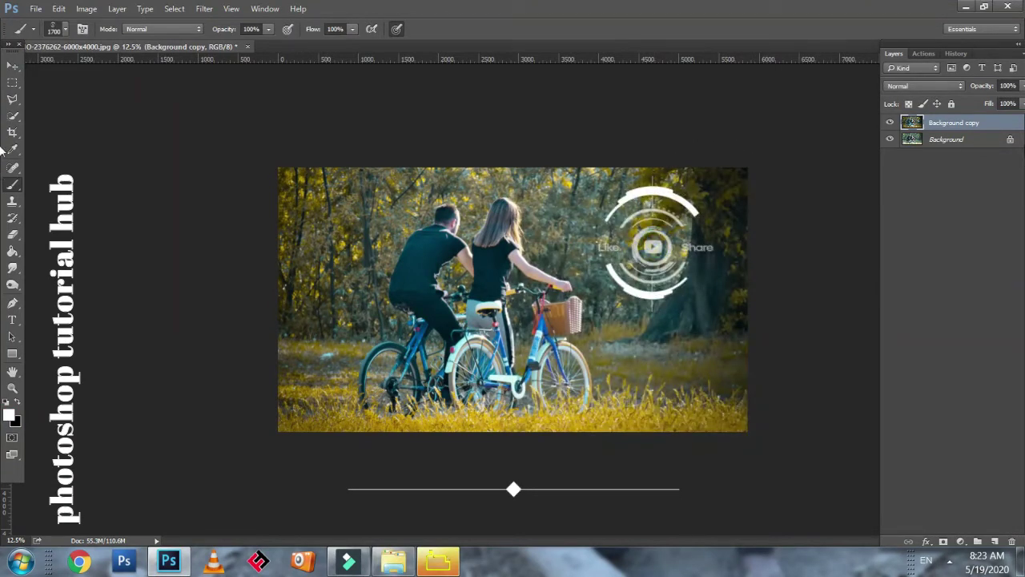
Reduce the brush size to 1000 px and stamp the white logo in the upper-left corner instead of beside the tree
{"action": "key", "text": "bracketleft"}
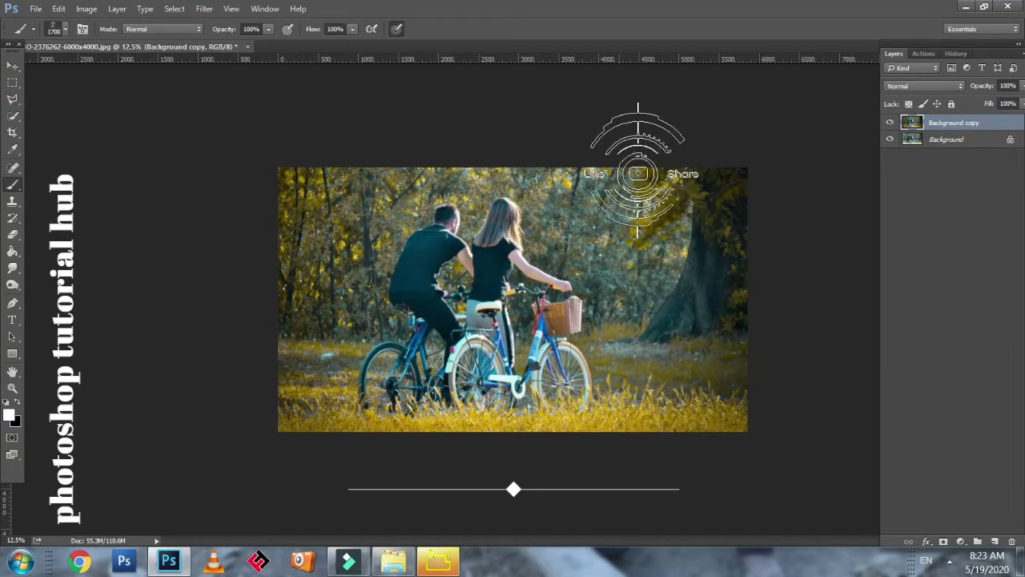
{"action": "key", "text": "bracketleft"}
{"action": "key", "text": "bracketleft"}
{"action": "key", "text": "bracketleft"}
{"action": "key", "text": "bracketleft"}
{"action": "key", "text": "bracketleft"}
{"action": "key", "text": "bracketleft"}
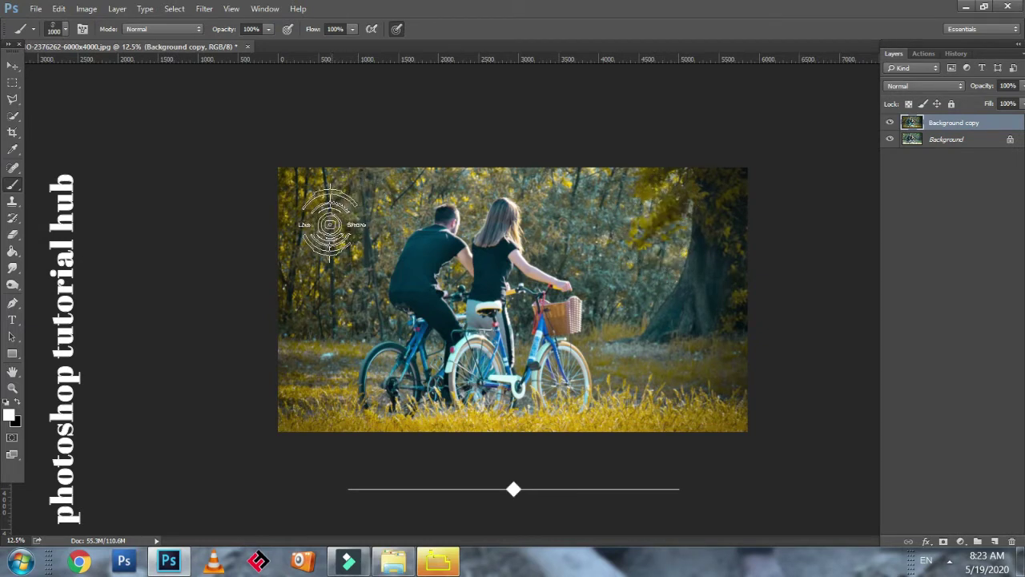
{"action": "key", "text": "ctrl+minus"}
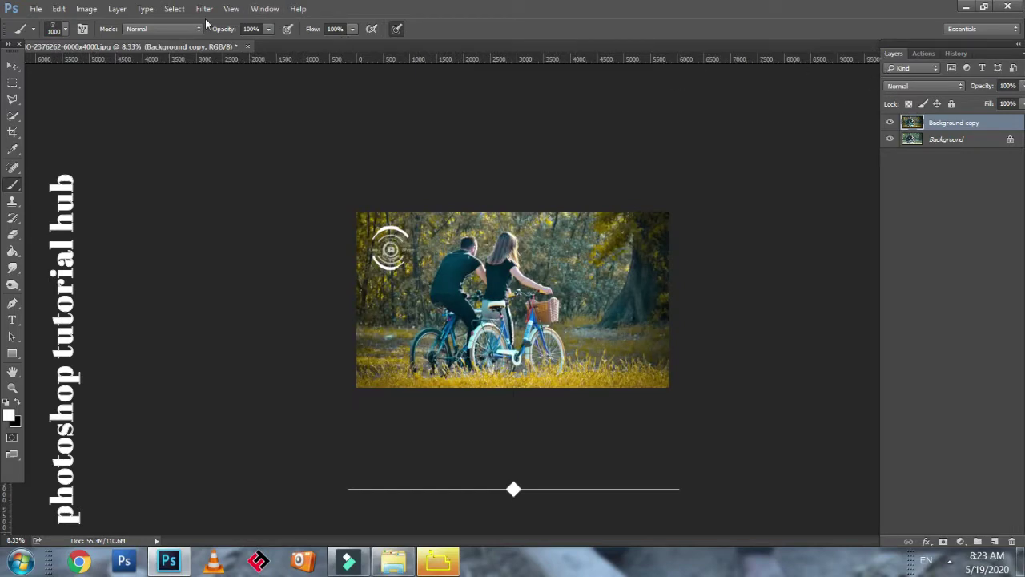
Save a JPEG version of the photo to the Desktop at maximum quality 12
{"action": "key", "text": "ctrl+shift+s"}
{"action": "left_click", "coordinate": [50, 105]}
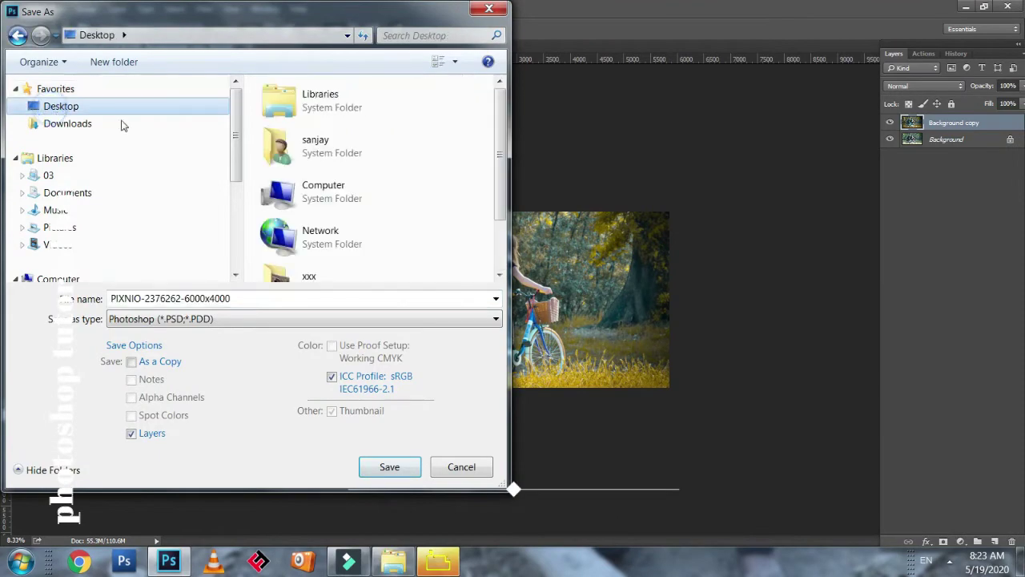
{"action": "left_click", "coordinate": [199, 320]}
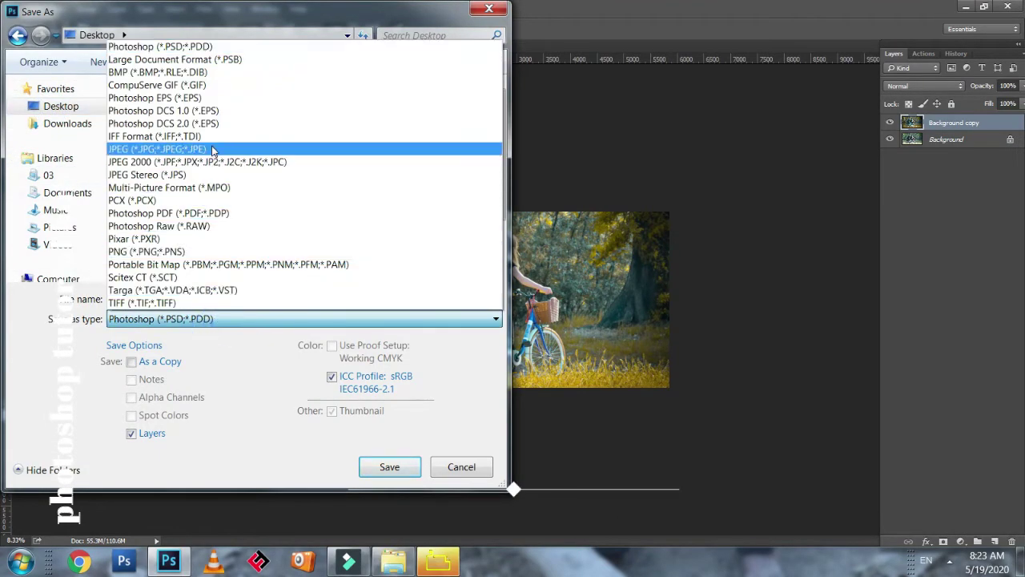
{"action": "left_click", "coordinate": [401, 143]}
{"action": "left_click", "coordinate": [390, 466]}
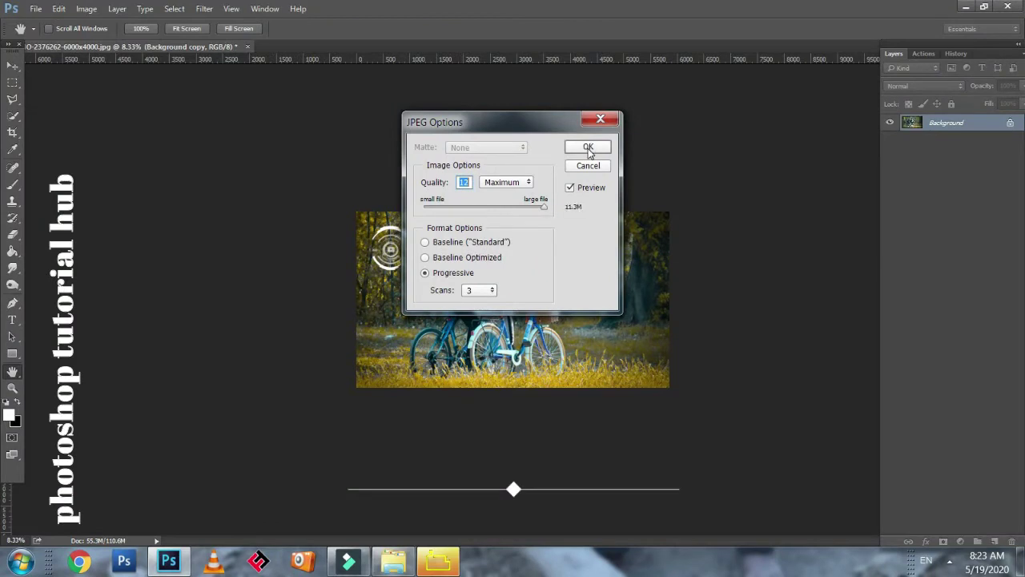
{"action": "left_click", "coordinate": [588, 148]}
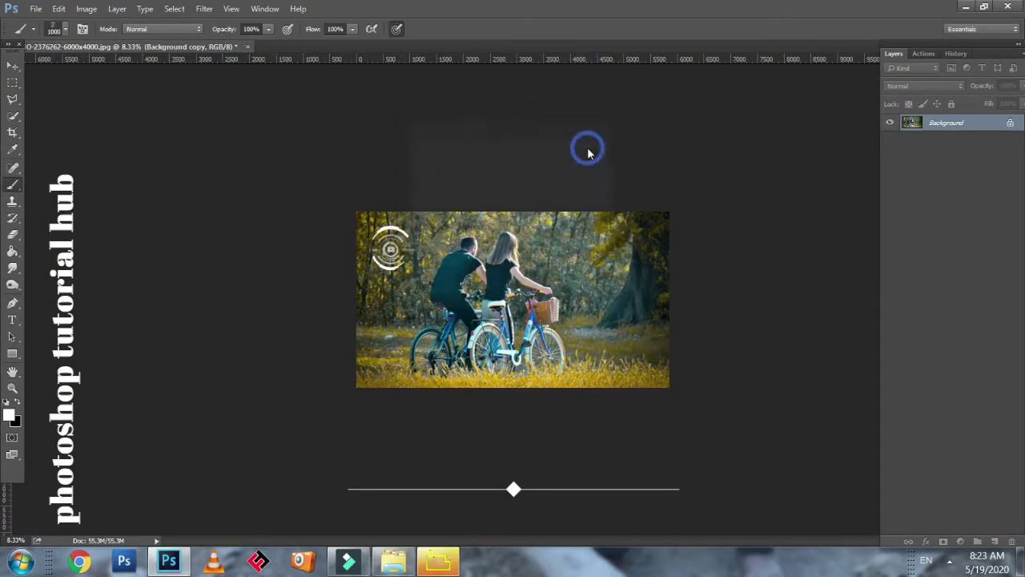
Merge the Background copy and Background layers into a single layer
{"action": "left_click", "coordinate": [206, 9]}
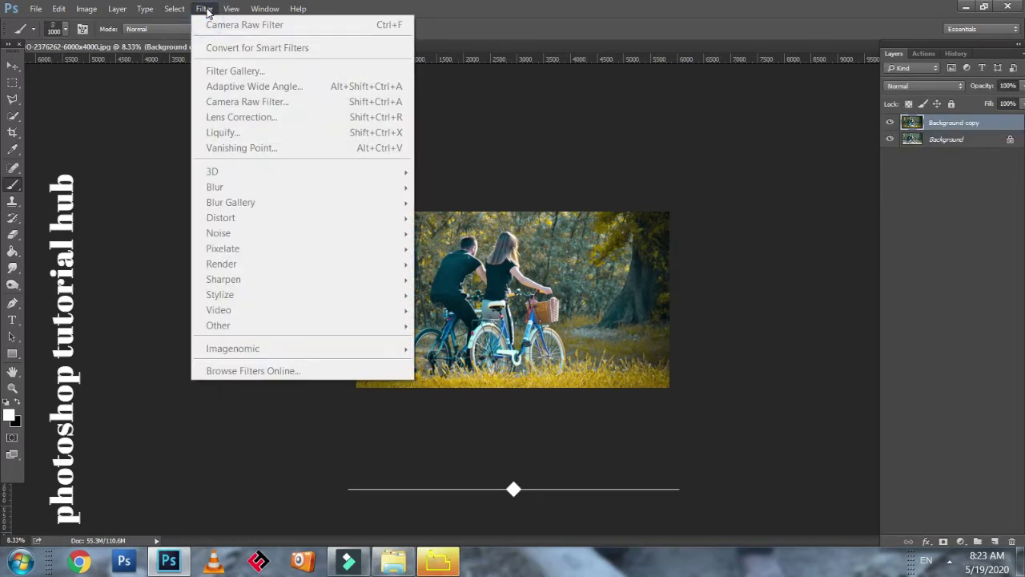
{"action": "left_click", "coordinate": [256, 99]}
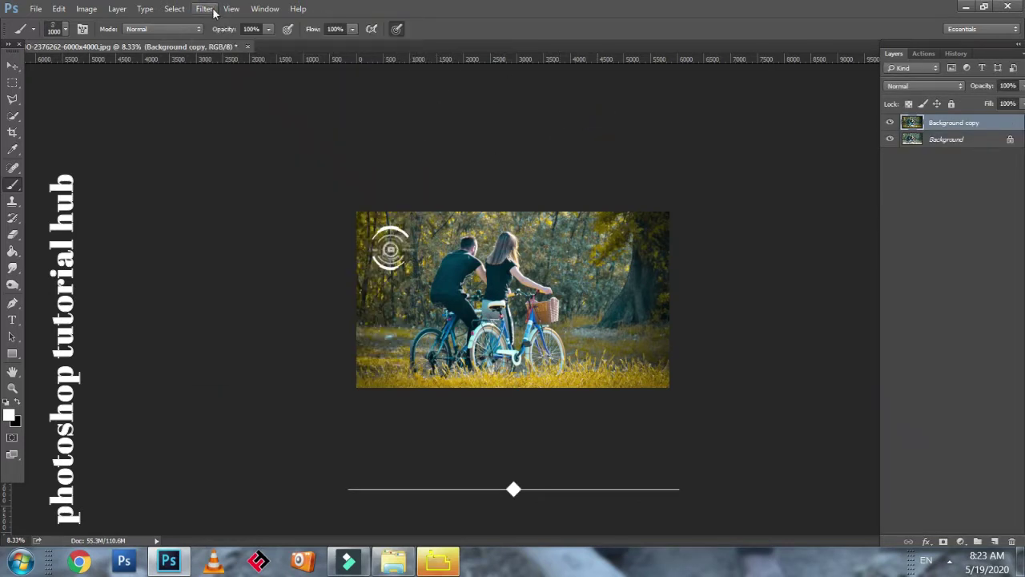
{"action": "left_click", "coordinate": [938, 141], "text": "shift"}
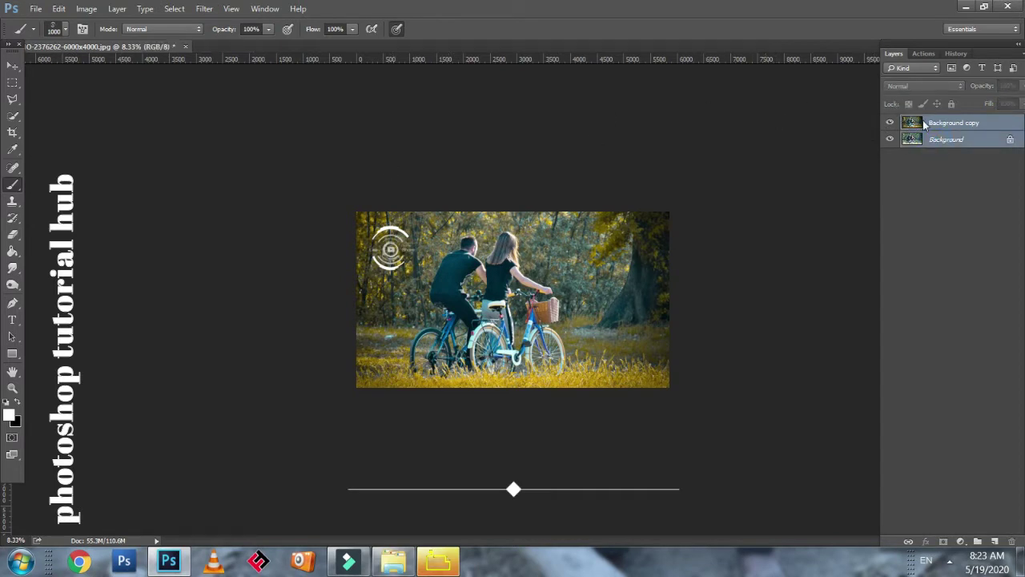
{"action": "right_click", "coordinate": [925, 126]}
{"action": "left_click", "coordinate": [733, 522]}
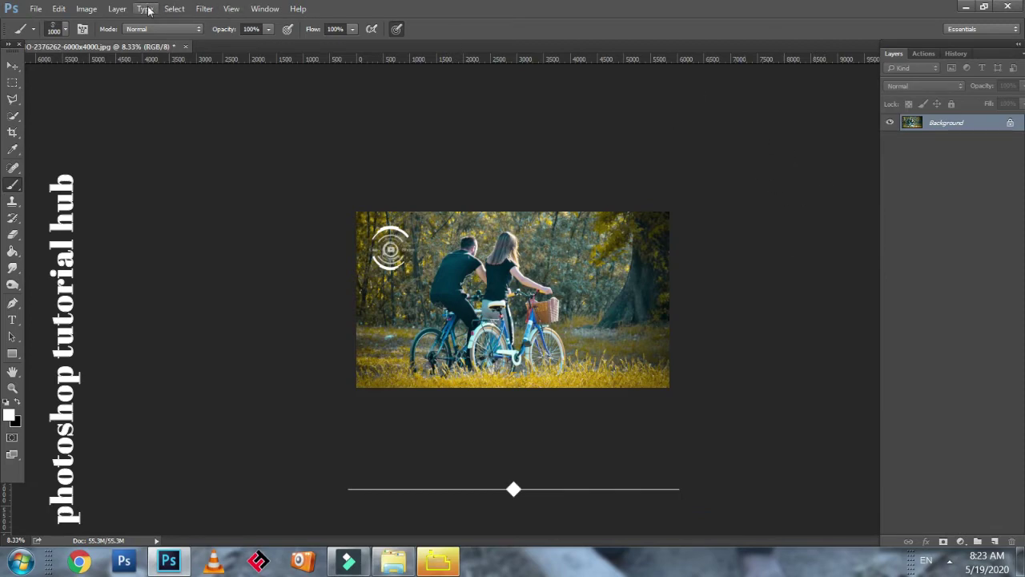
Apply the Camera Raw filter to the merged photo with Clarity +84 and Blacks +7
{"action": "left_click", "coordinate": [205, 10]}
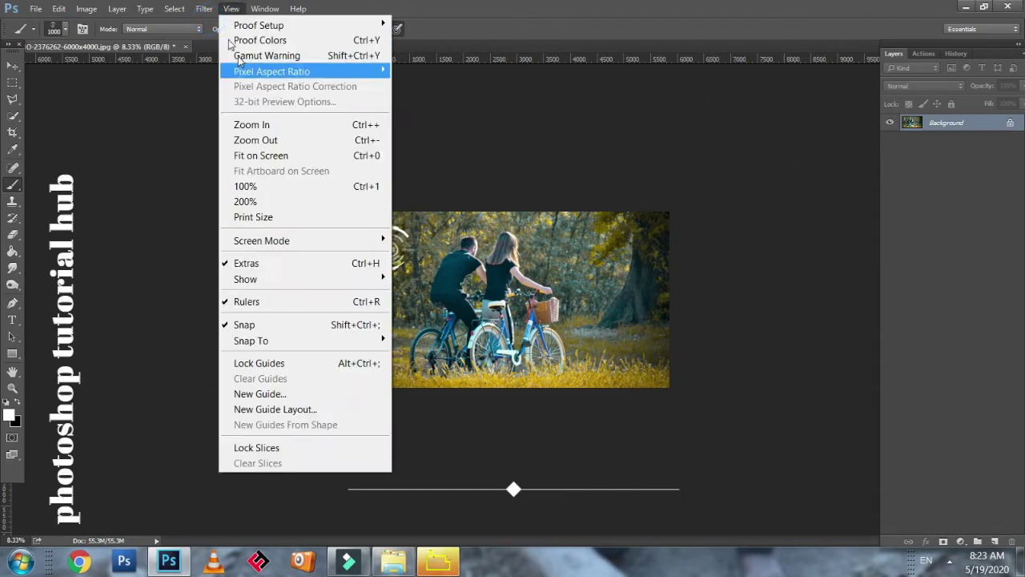
{"action": "left_click", "coordinate": [248, 102]}
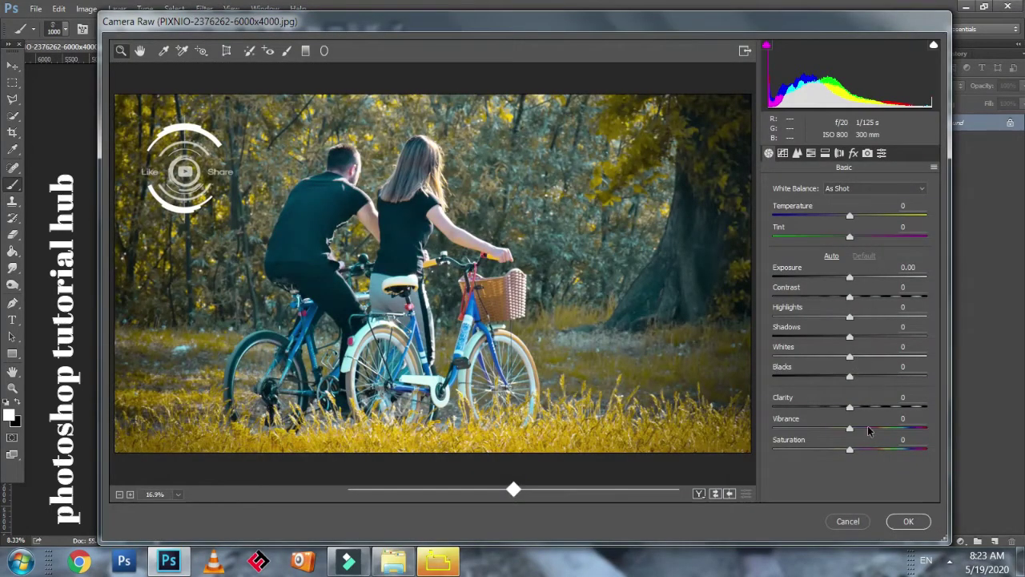
{"action": "left_click_drag", "start_coordinate": [851, 406], "coordinate": [891, 409]}
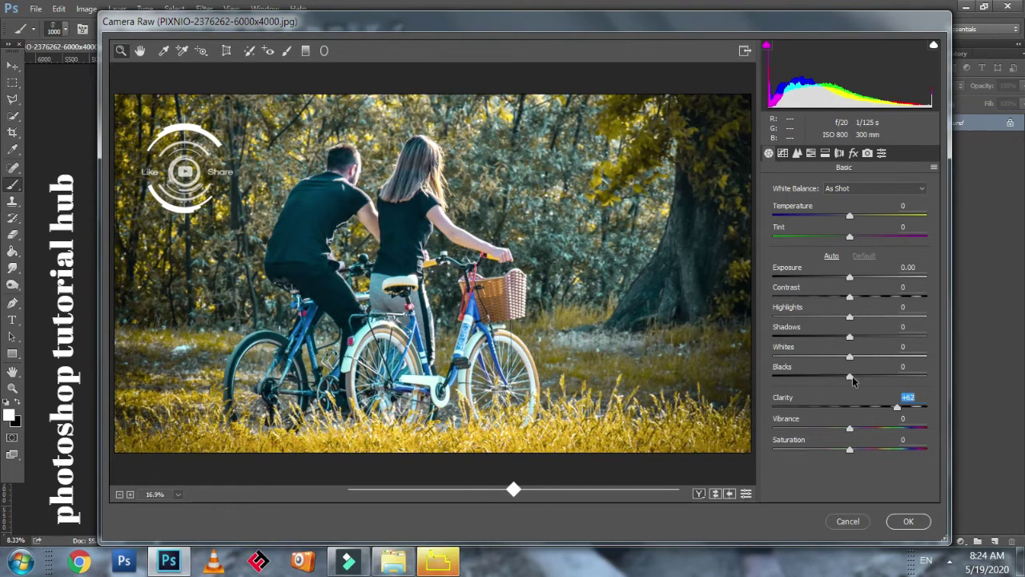
{"action": "mouse_move", "coordinate": [851, 375]}
{"action": "left_mouse_down"}
{"action": "mouse_move", "coordinate": [864, 379]}
{"action": "mouse_move", "coordinate": [855, 382]}
{"action": "left_mouse_up"}
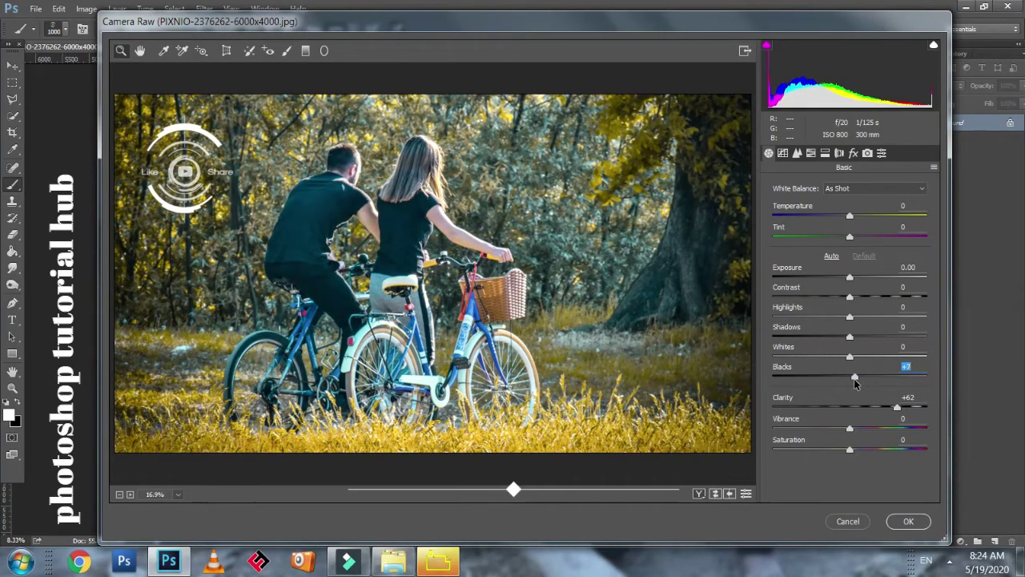
{"action": "left_click", "coordinate": [898, 409]}
{"action": "left_click_drag", "start_coordinate": [909, 412], "coordinate": [918, 416]}
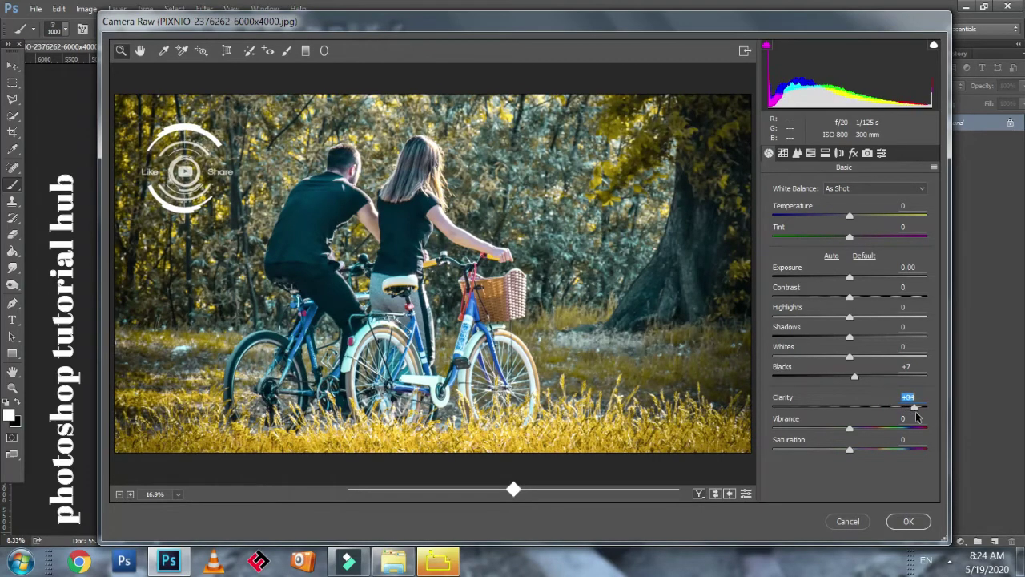
{"action": "left_click", "coordinate": [909, 521]}
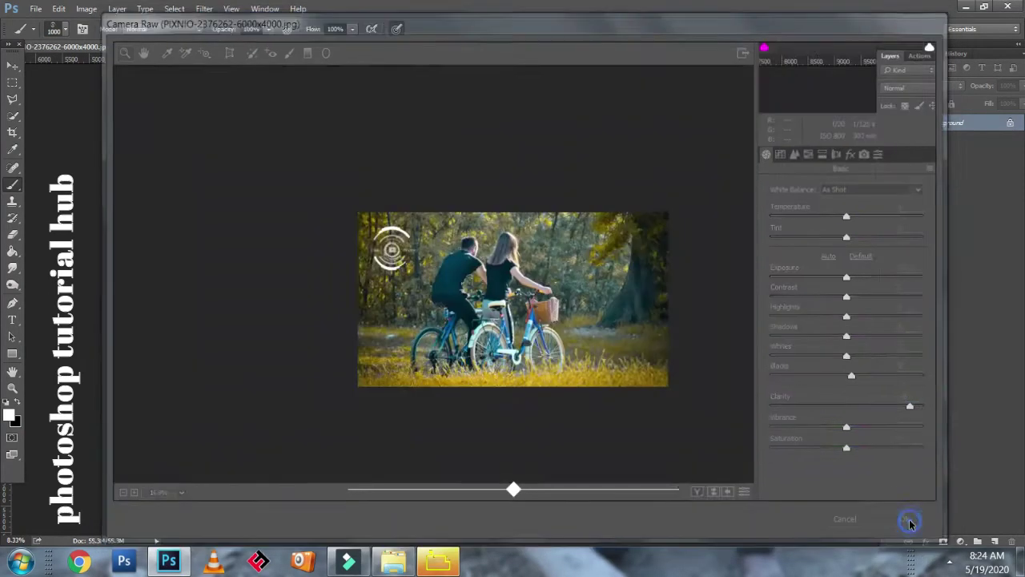
{"action": "left_click", "coordinate": [710, 397]}
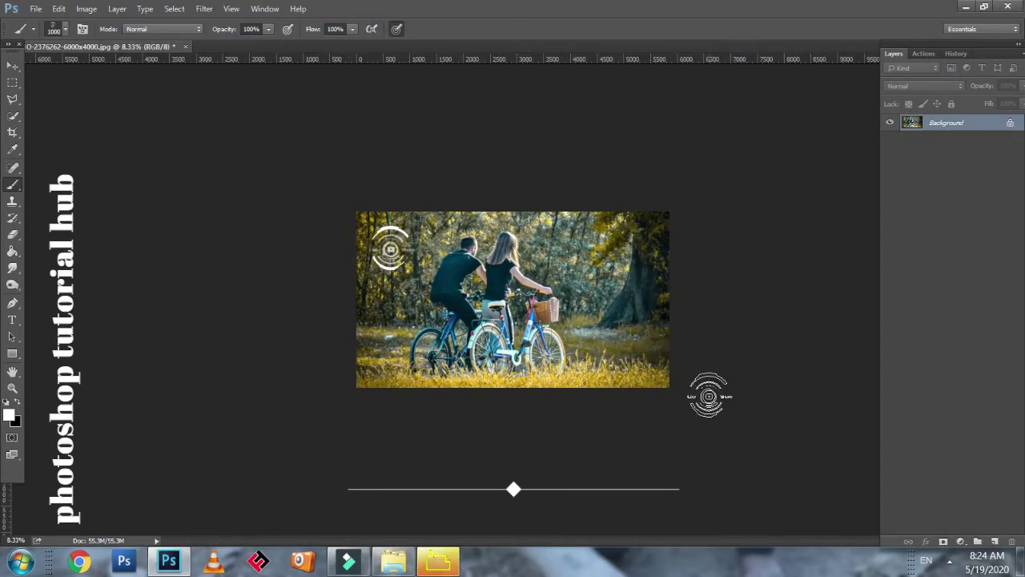
{"action": "left_click", "coordinate": [479, 292]}
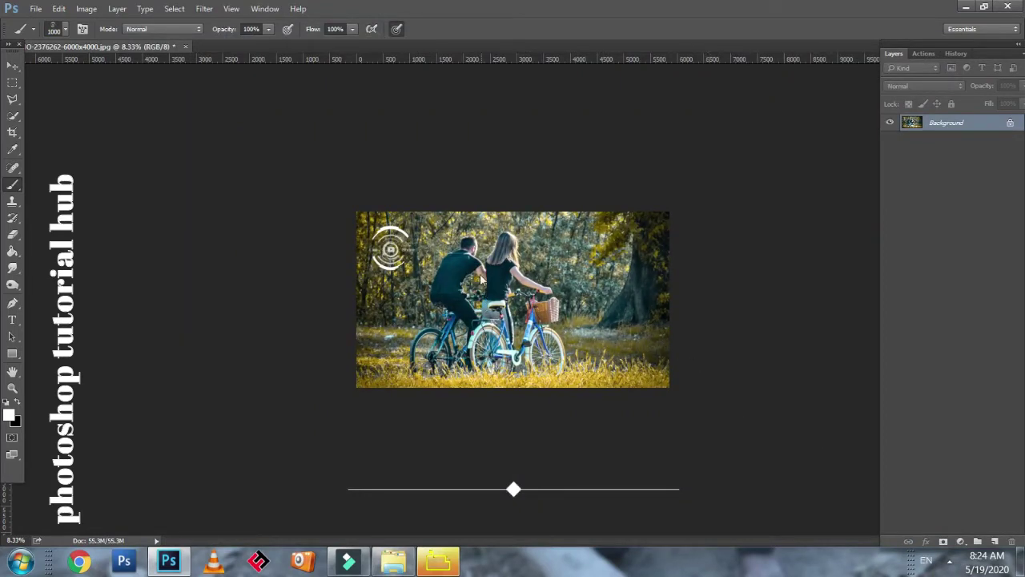
{"action": "key", "text": "ctrl+shift+s"}
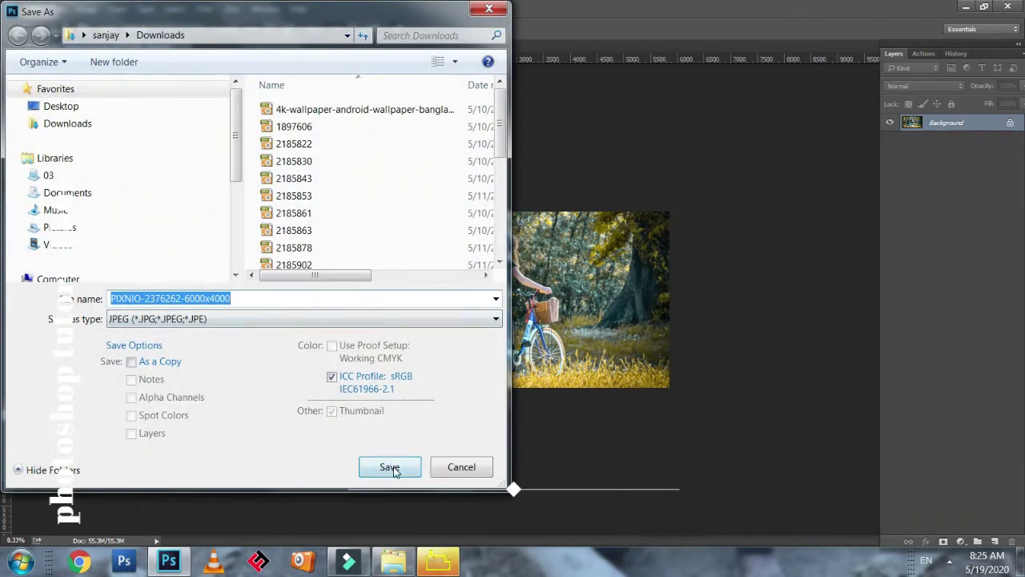
{"action": "left_click", "coordinate": [390, 466]}
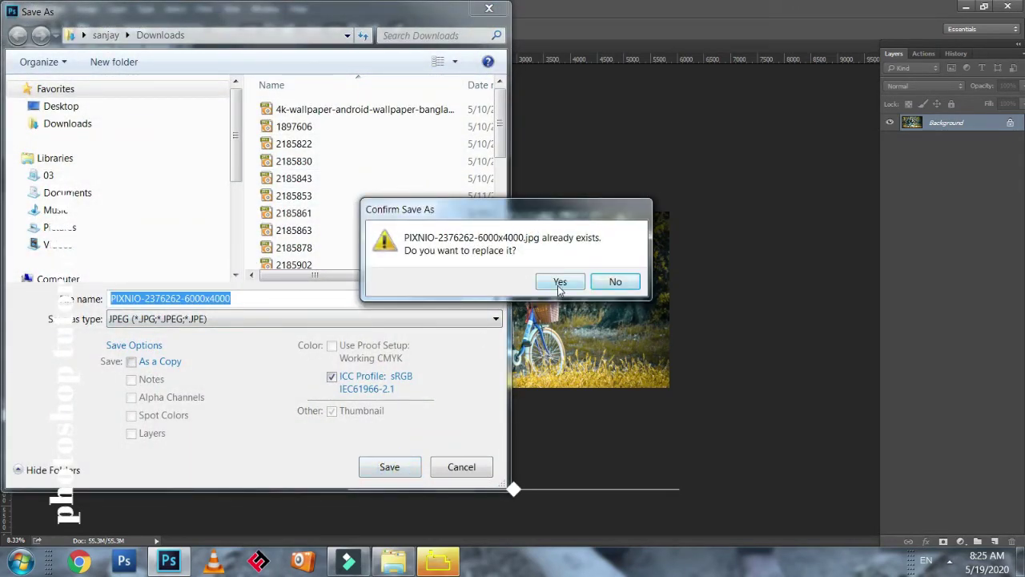
{"action": "left_click", "coordinate": [622, 282]}
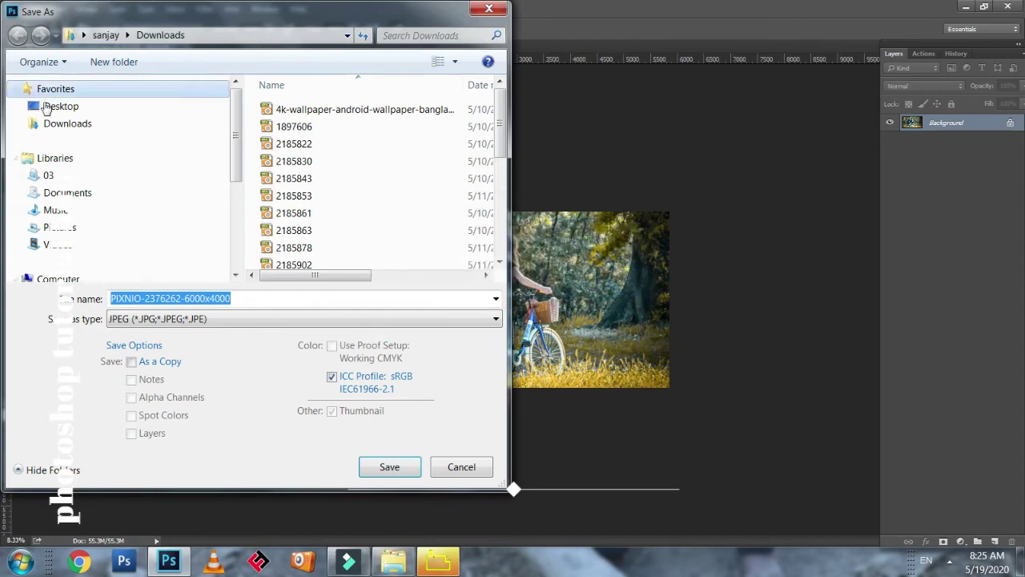
{"action": "left_click", "coordinate": [61, 105]}
{"action": "left_click", "coordinate": [389, 466]}
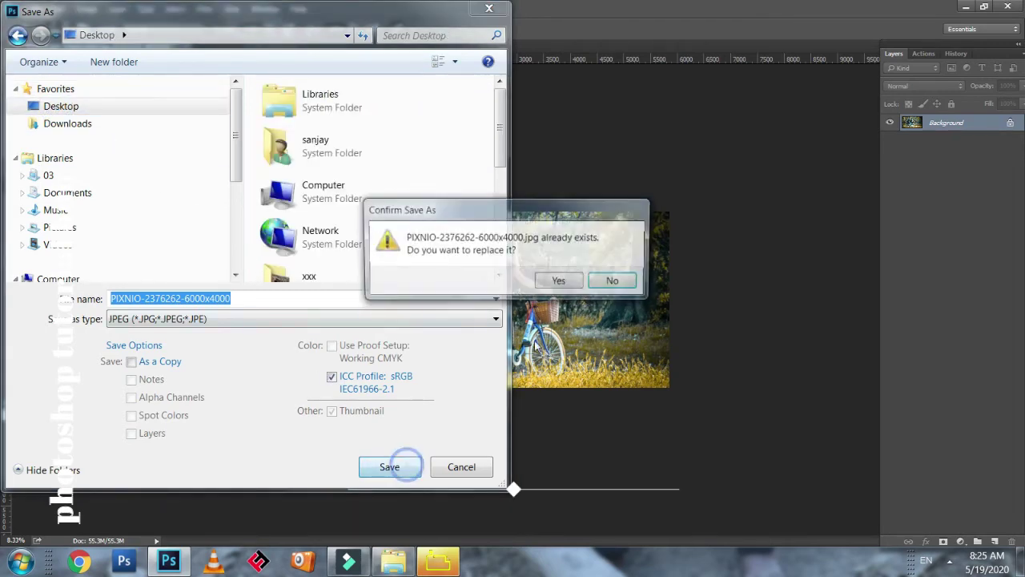
{"action": "left_click", "coordinate": [558, 280]}
{"action": "left_click", "coordinate": [590, 148]}
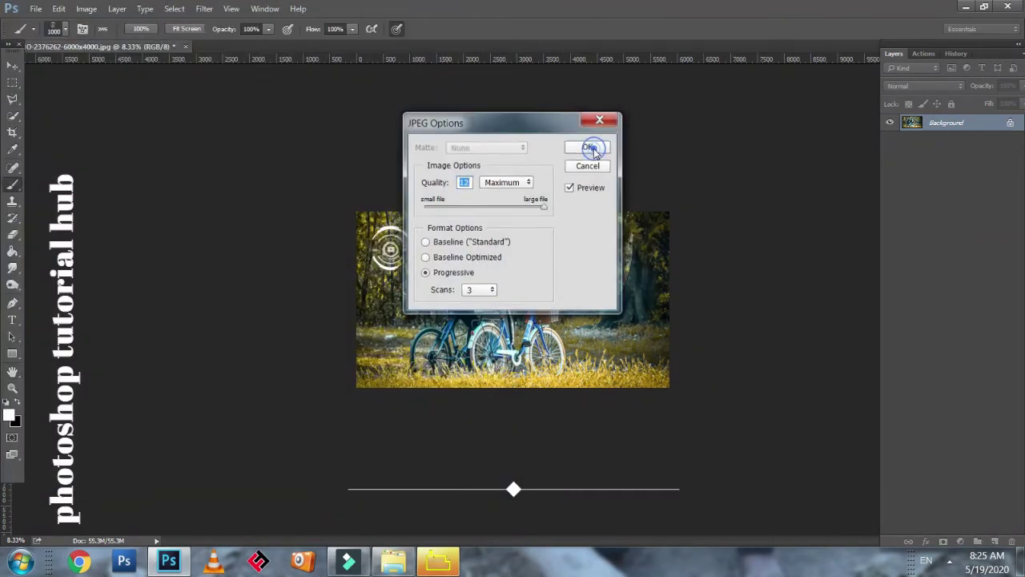